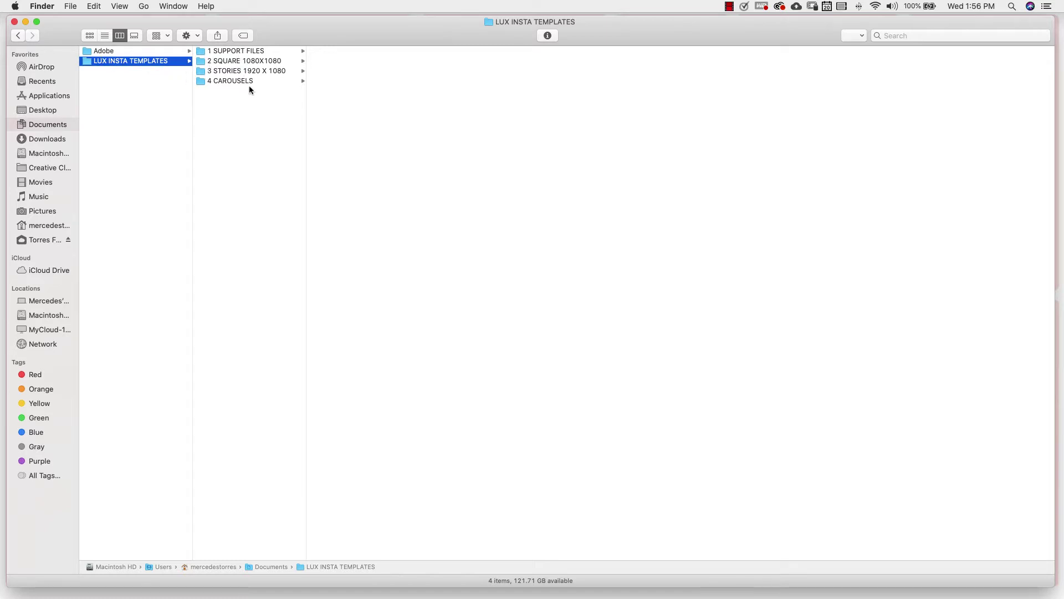
Open Lux Instagram Template Reference.pdf from the 1 SUPPORT FILES folder in Acrobat.
left_click(252, 52)
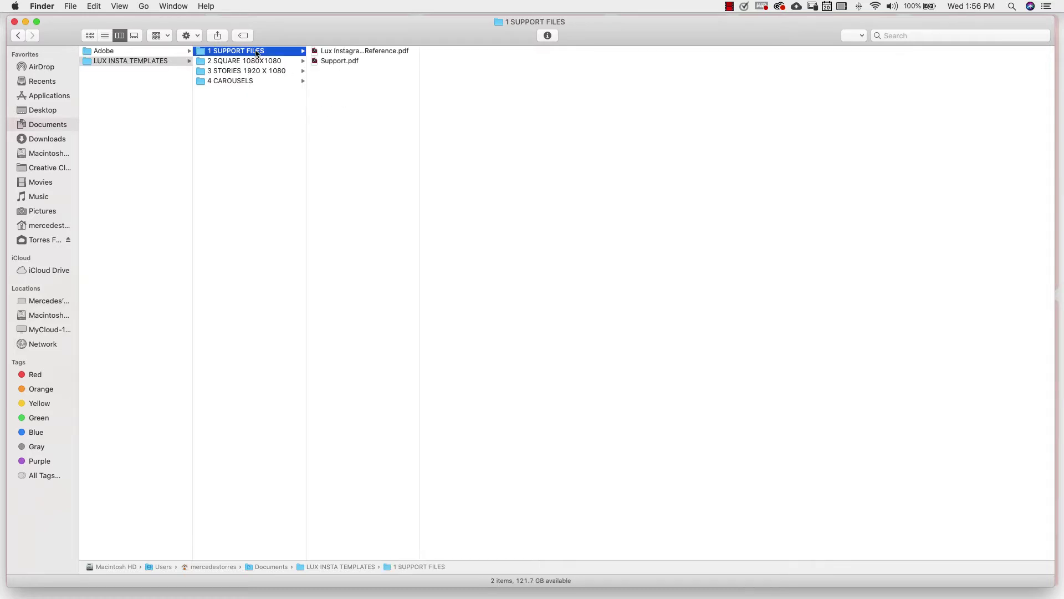
key("Right")
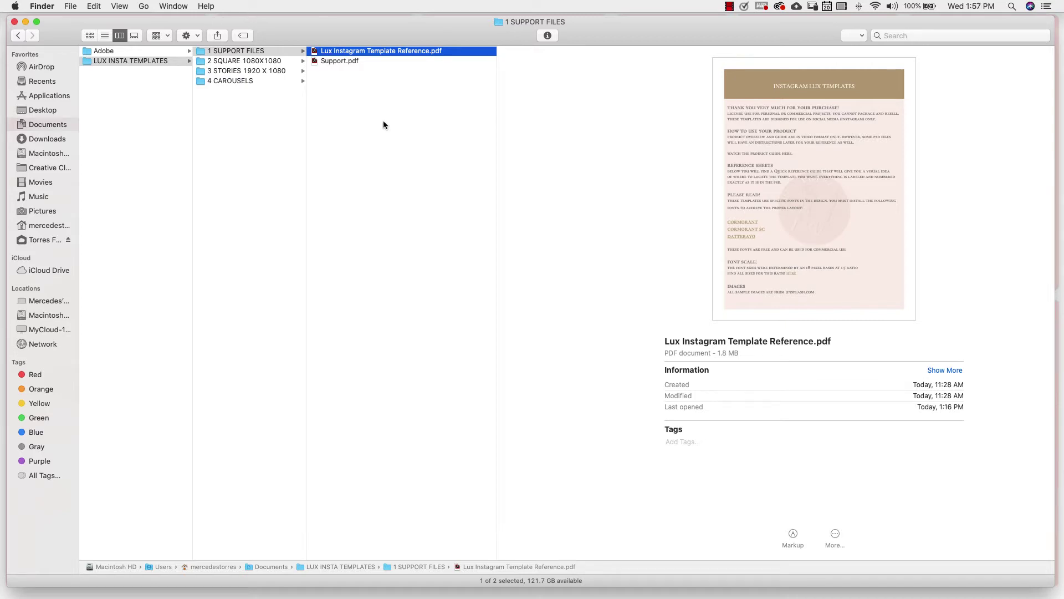
double_click(372, 51)
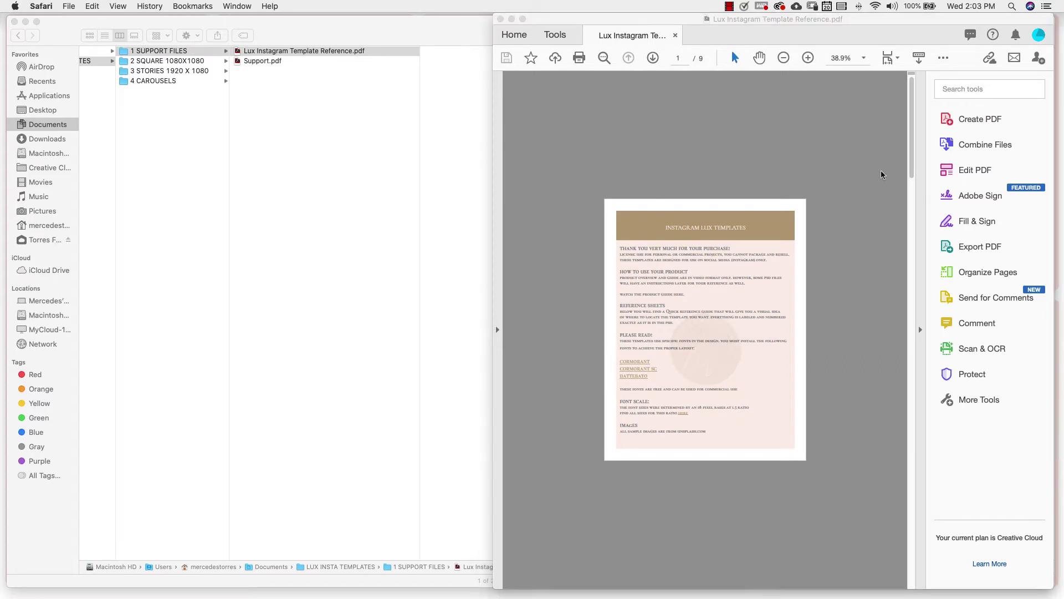
left_click(914, 139)
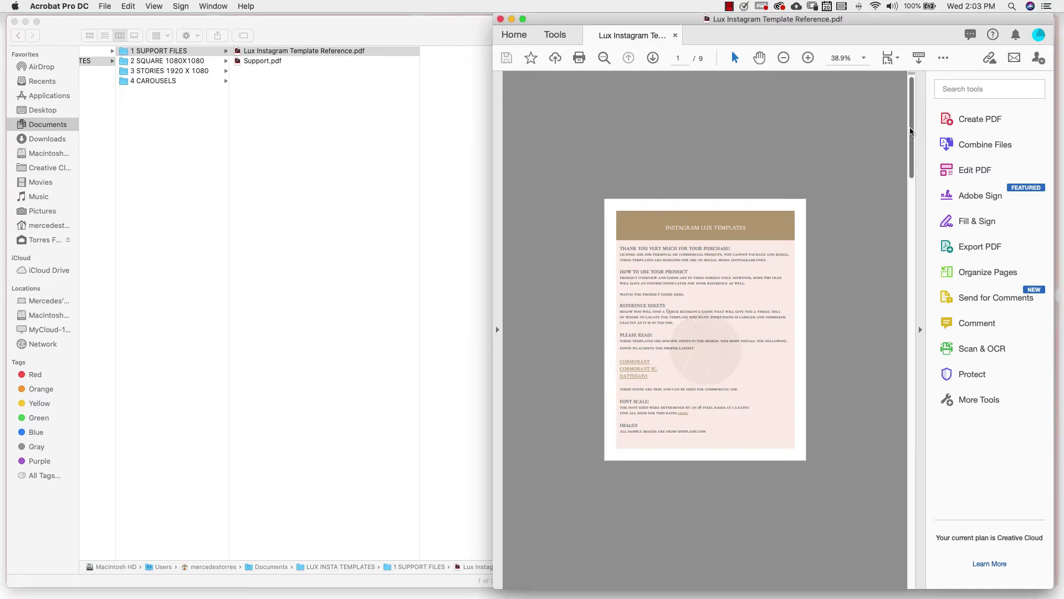
left_click(910, 247)
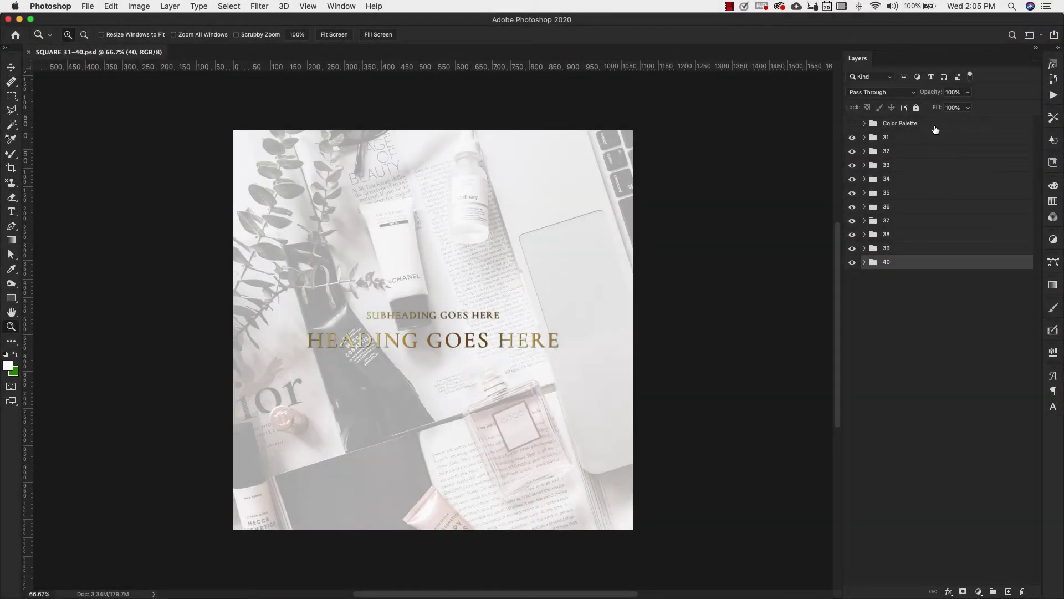
Briefly show then hide the Color Palette swatches, and expand layer group 31.
left_click(854, 124)
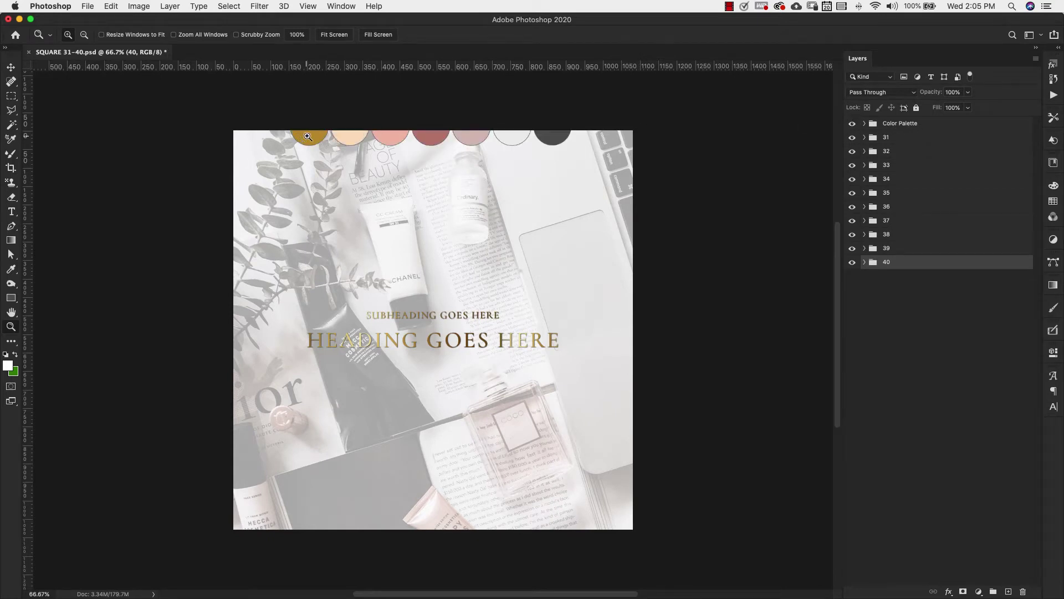
left_click(852, 123)
left_click(886, 138)
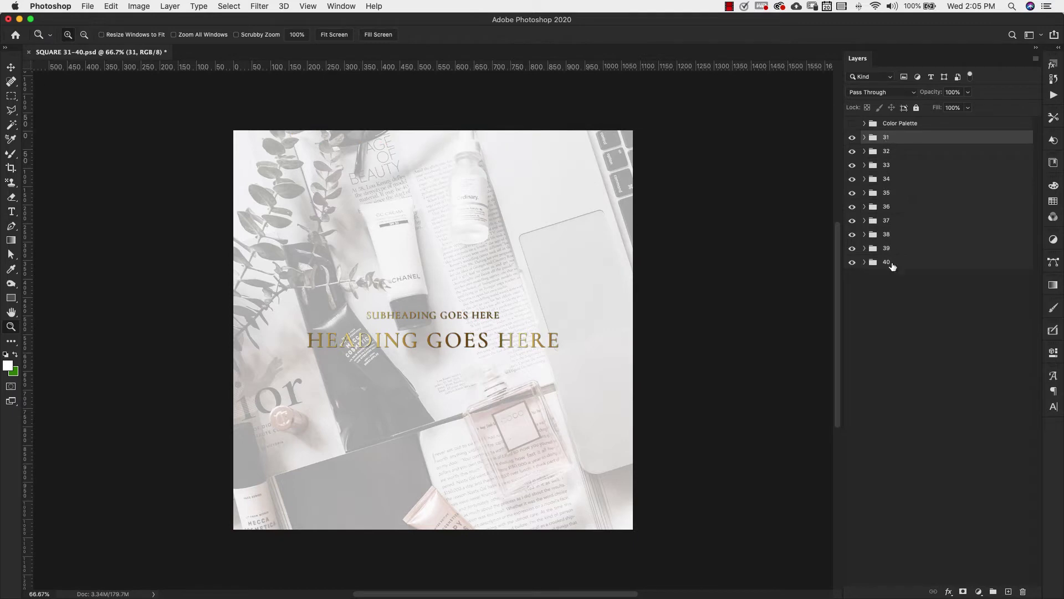
left_click(865, 137)
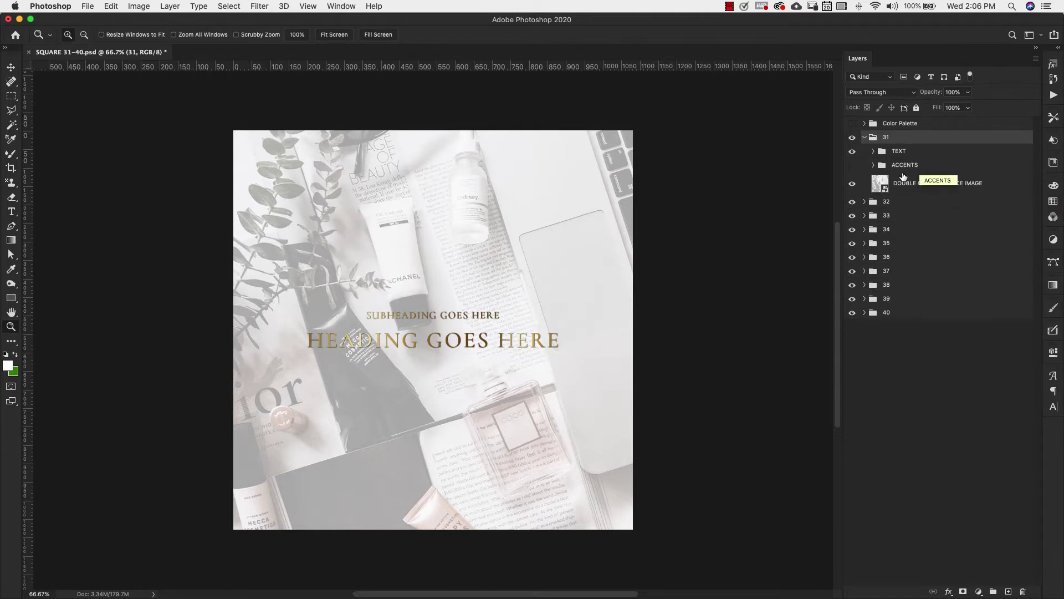
left_click(853, 202)
left_click(865, 215)
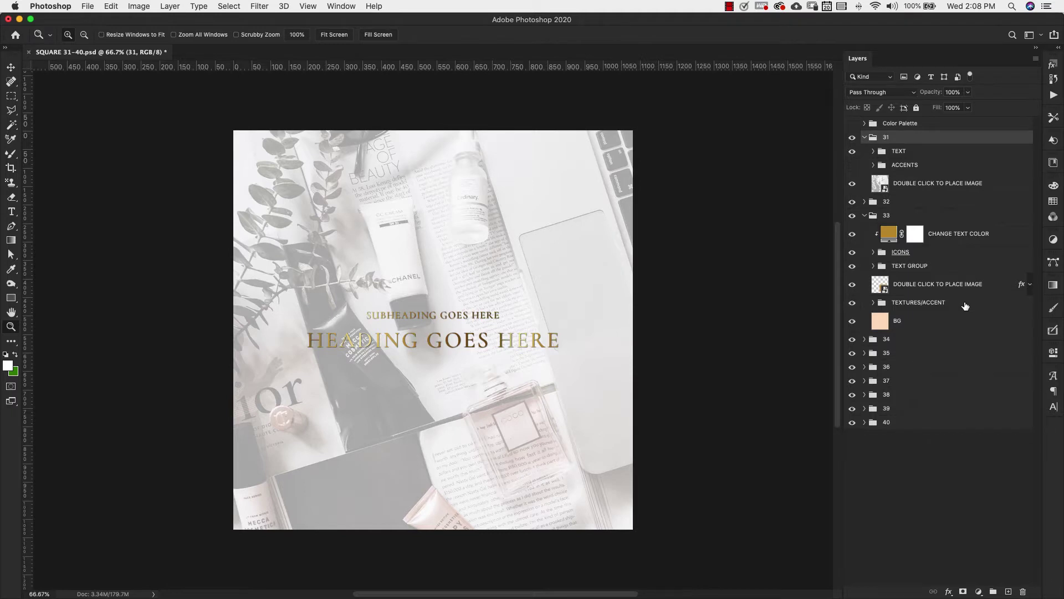
left_click(864, 215)
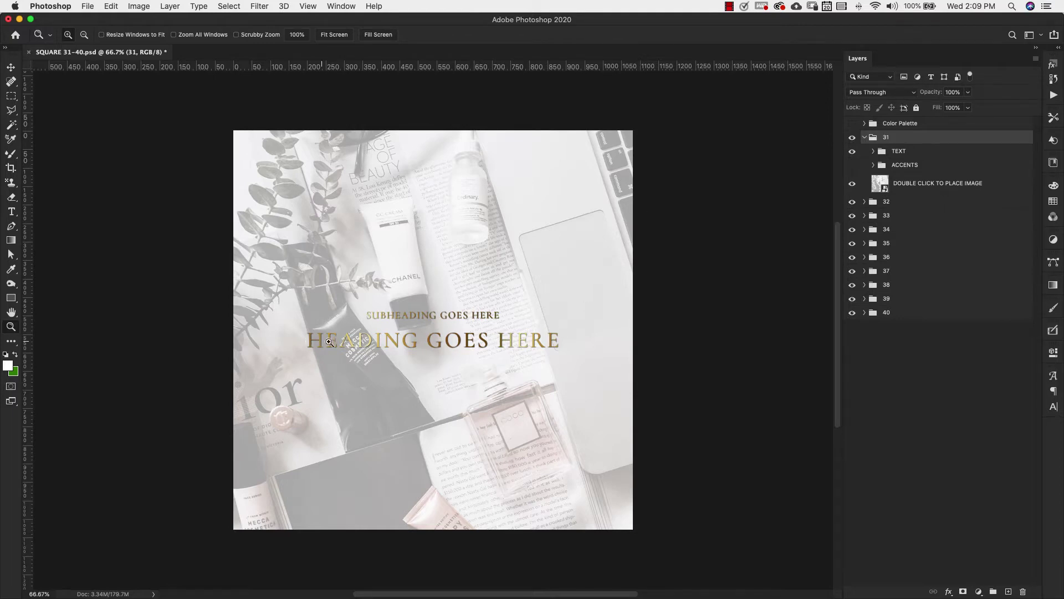
In the TEXT group, hide GRADIENT FILL, show the solid colour fill, and reveal the Color Palette.
left_click(873, 151)
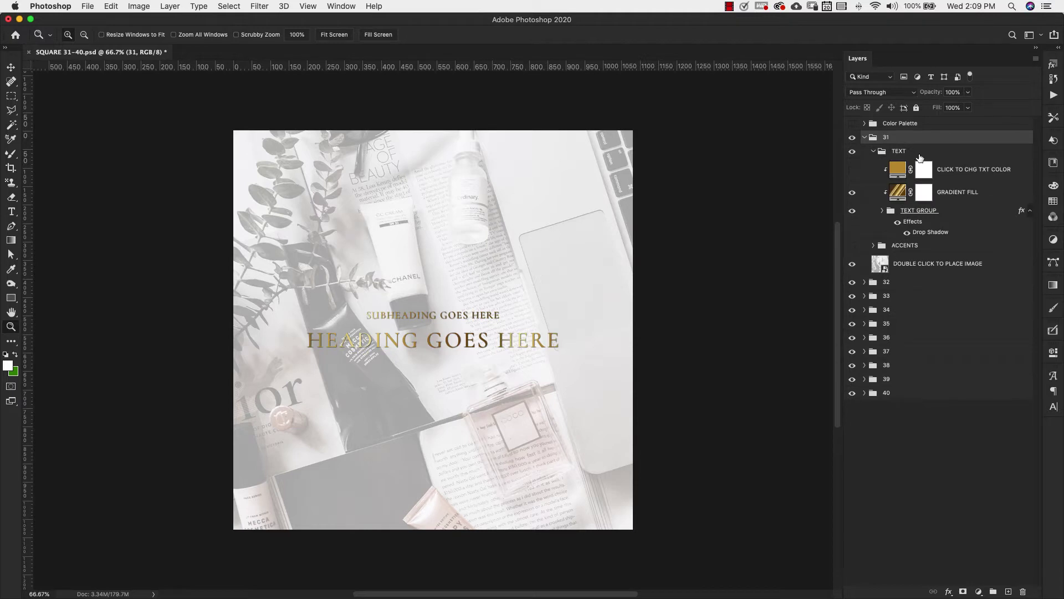
left_click(882, 211)
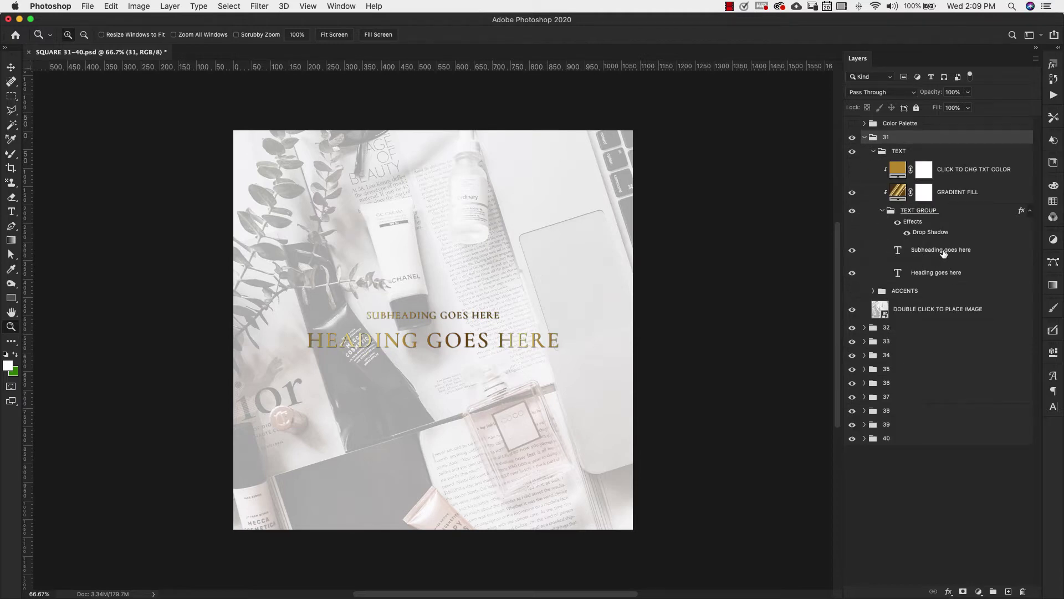
left_click(883, 211)
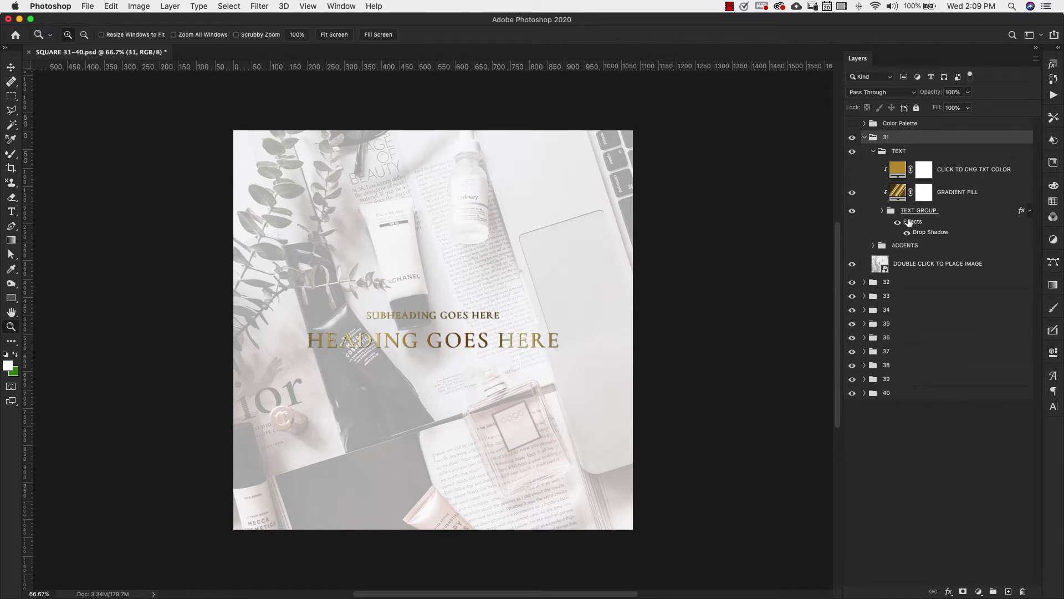
left_click(852, 193)
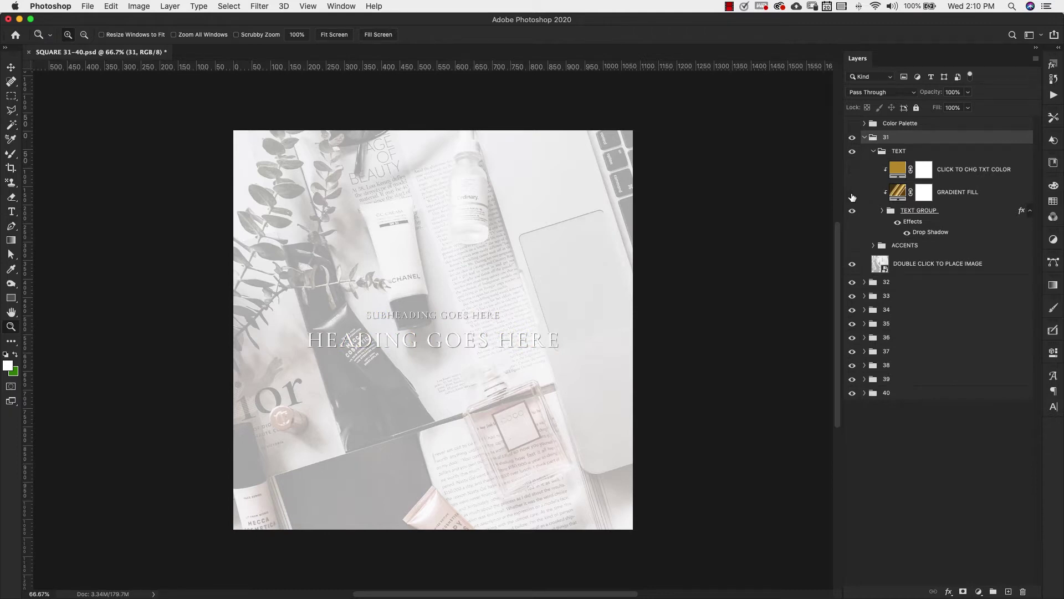
left_click(852, 170)
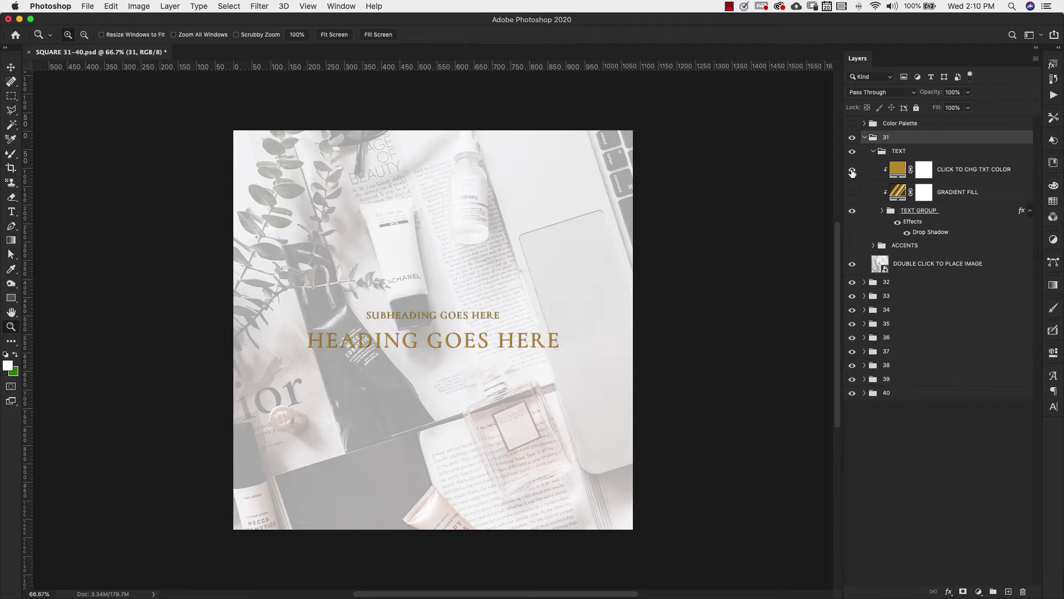
left_click(852, 123)
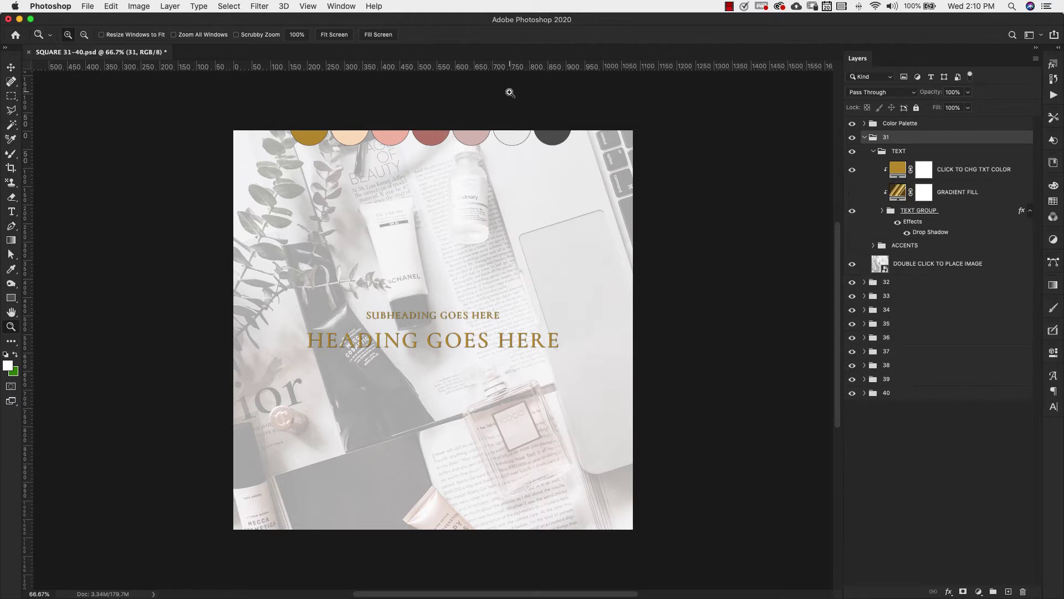
Edit the text colour fill, sampling the peach, pink, rose, light pink, white and grey swatches.
left_click(900, 169)
double_click(899, 169)
left_click_drag(552, 365, 796, 329)
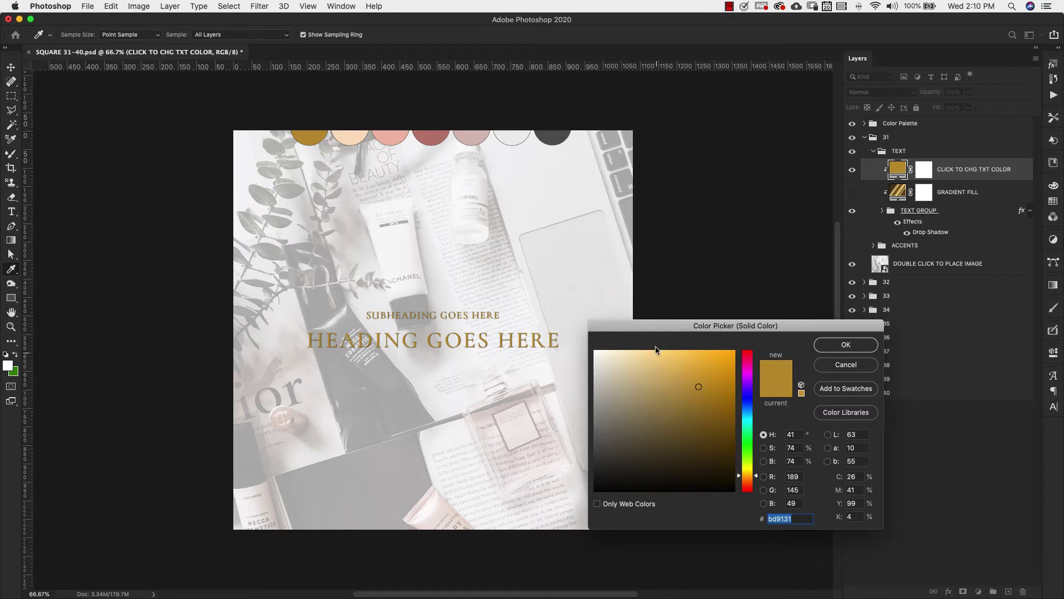
left_click(348, 139)
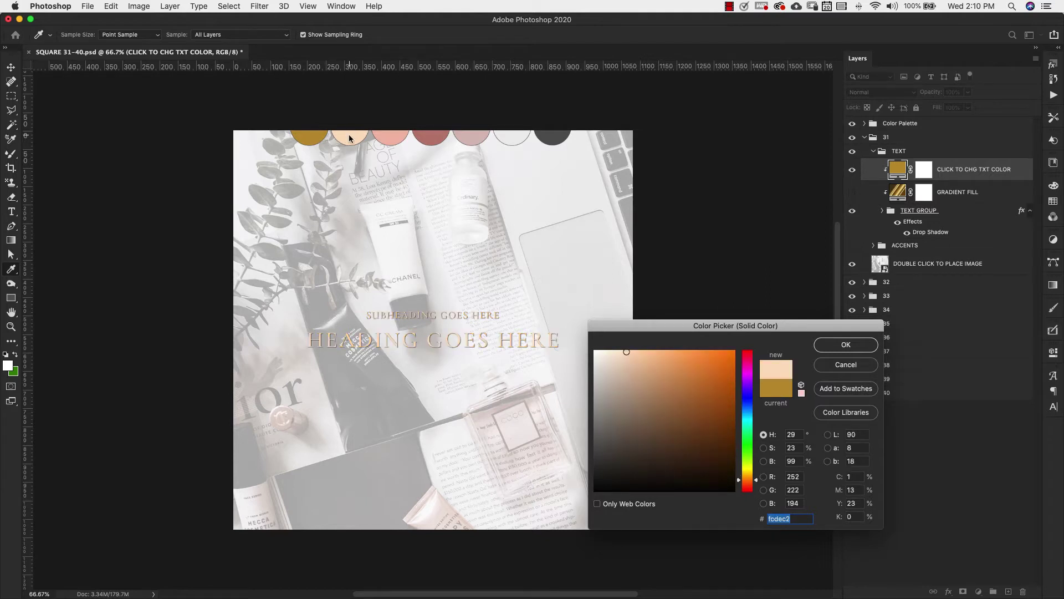
left_click(391, 135)
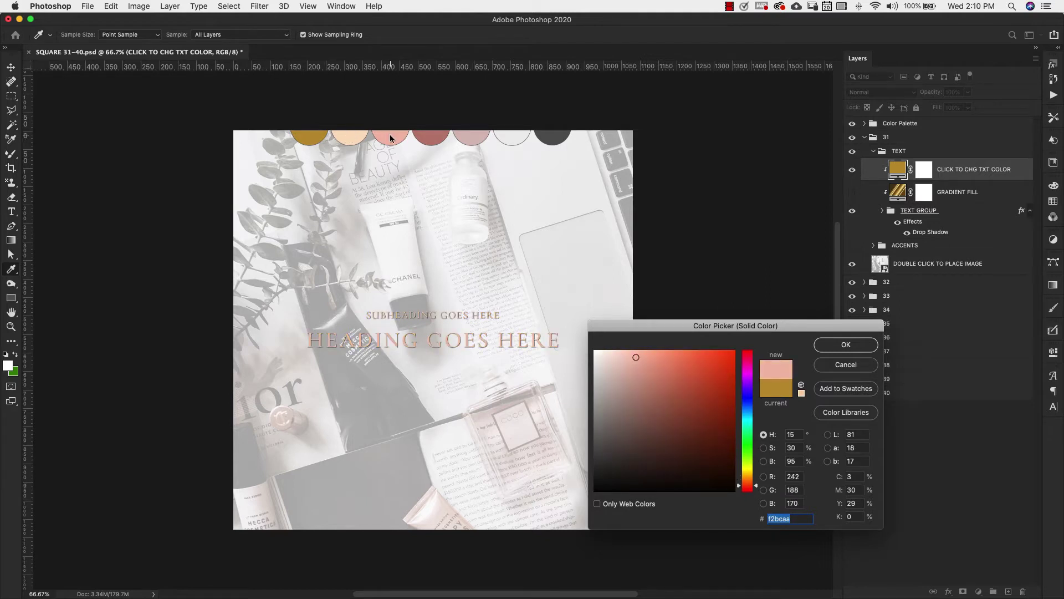
left_click(427, 137)
left_click(471, 137)
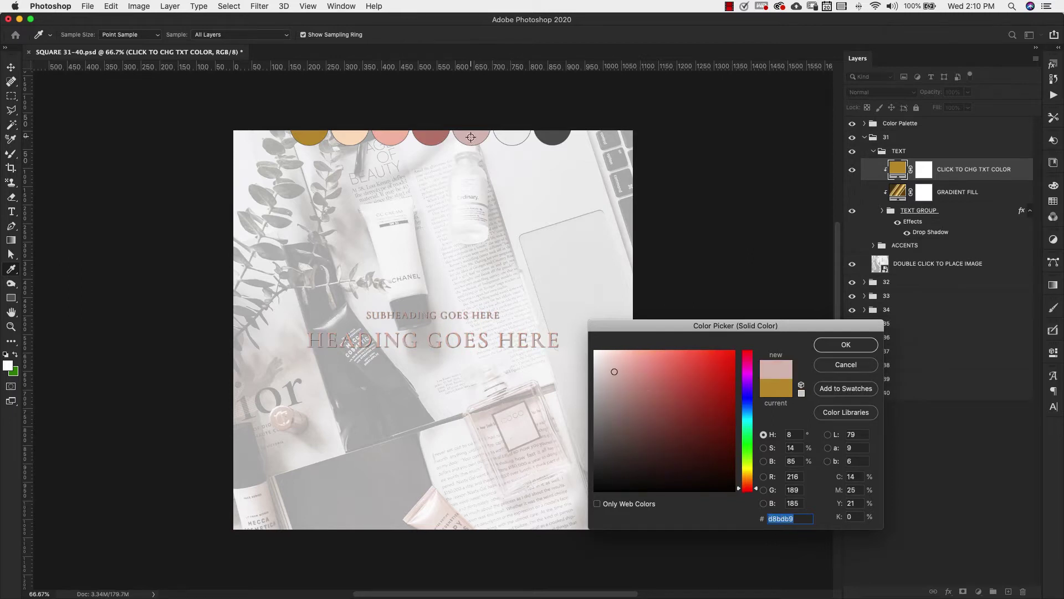
left_click(512, 137)
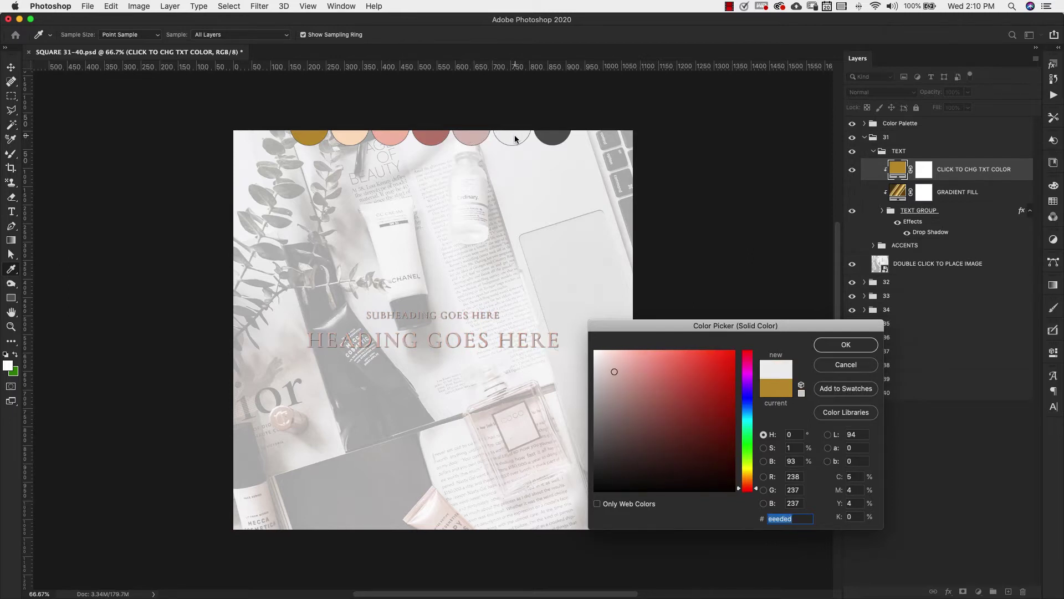
left_click(560, 136)
Set the text back to gold bd9131, confirm, and hide the Color Palette layer.
left_click(315, 139)
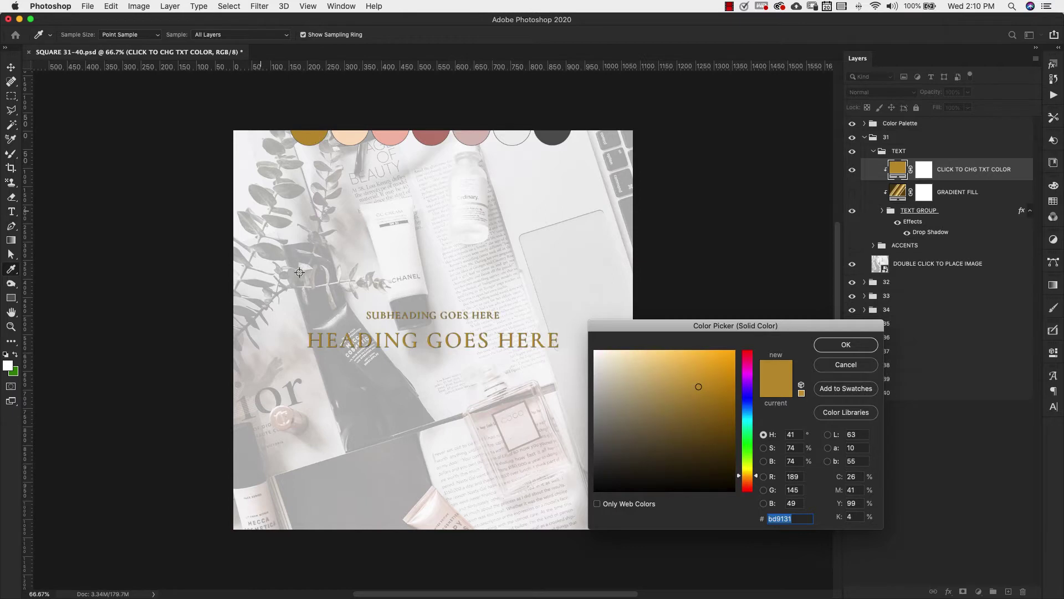
key("Return")
key("z")
left_click(852, 124)
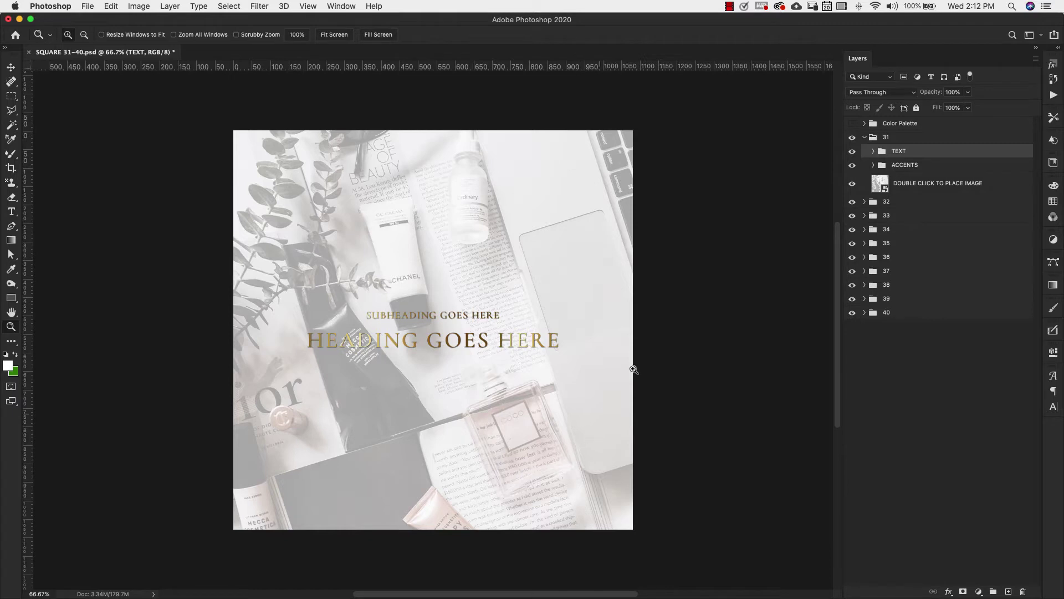
Expand ACCENTS and compare the canvas with the ACCENT glitter and ACCENT 2 strip on and off.
left_click(874, 165)
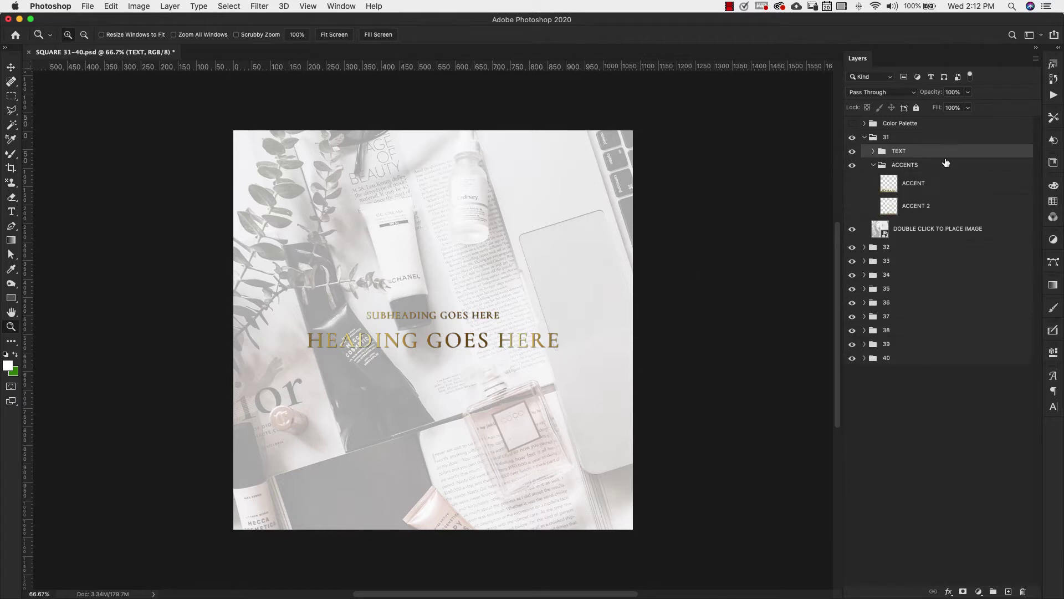
left_click(852, 184)
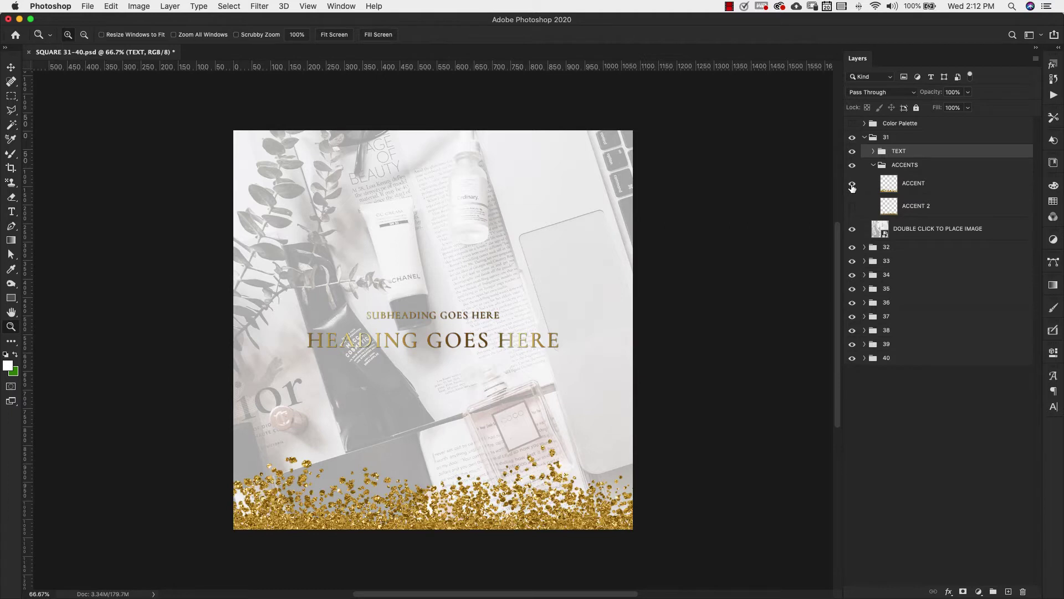
left_click(853, 184)
left_click(852, 206)
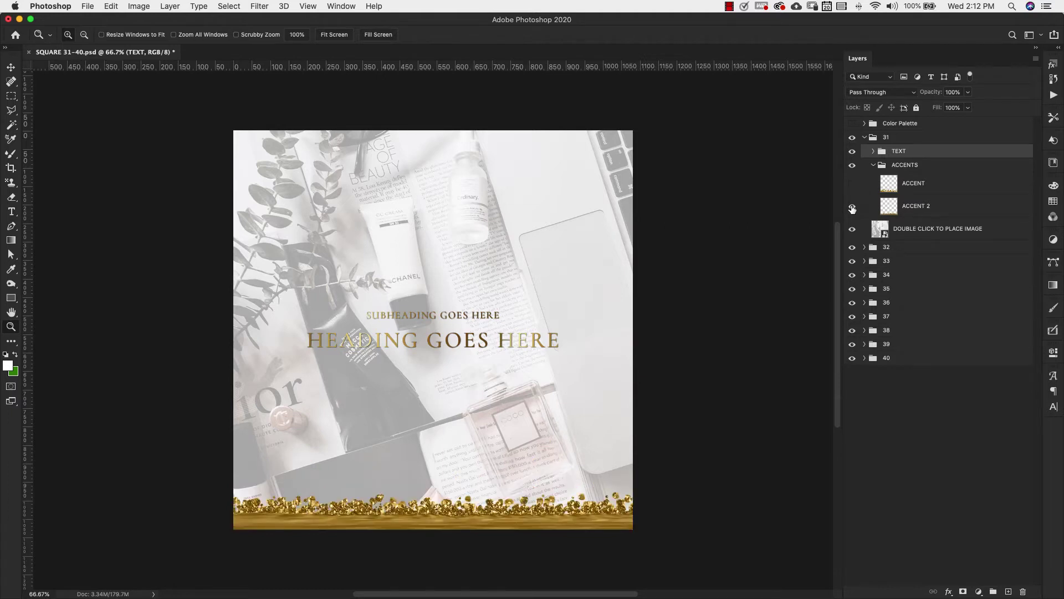
left_click(853, 207)
left_click(853, 184)
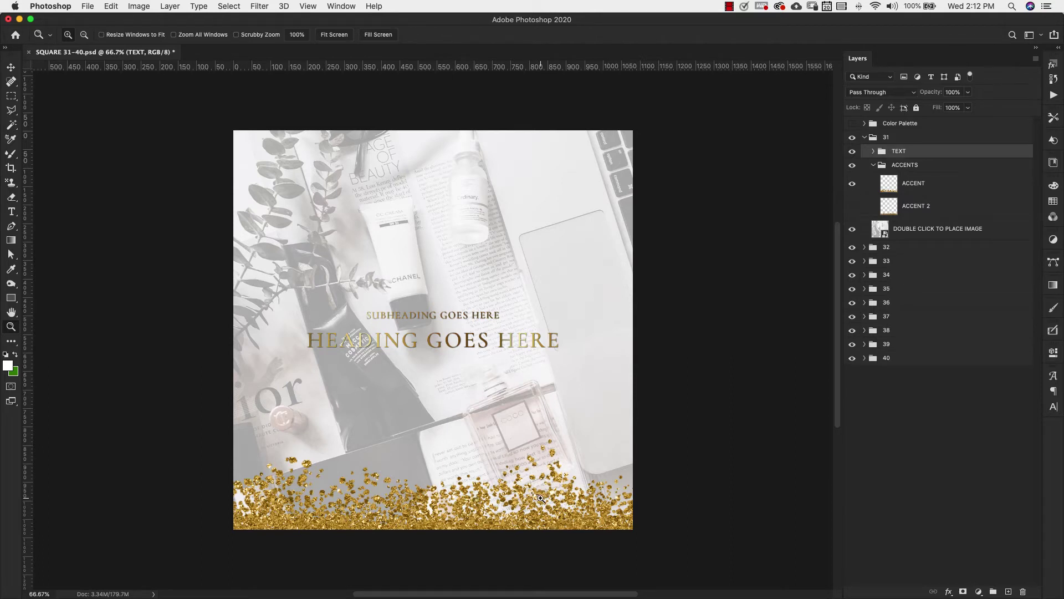
left_click(852, 207)
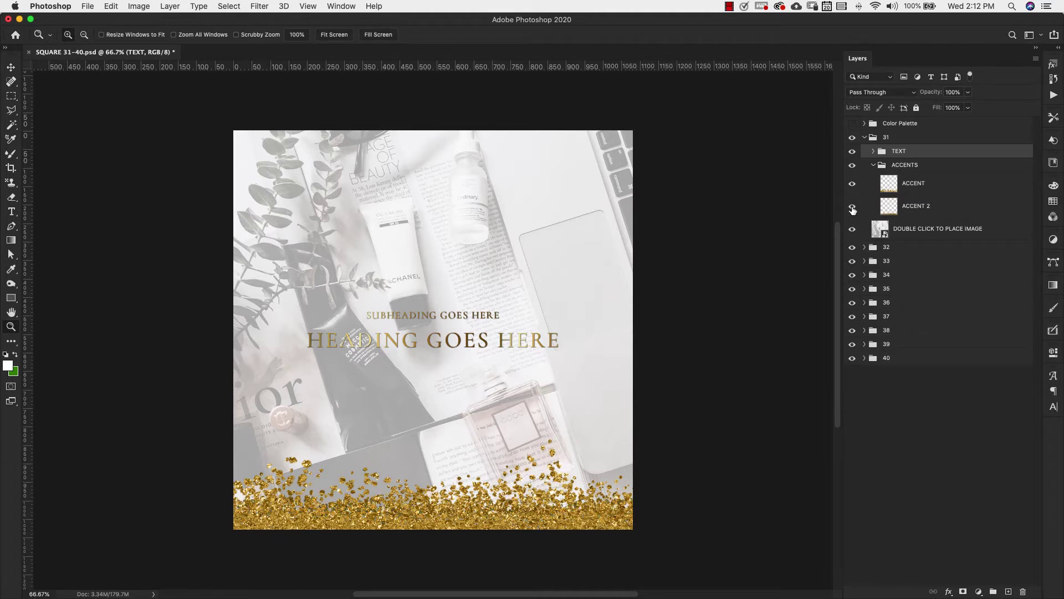
left_click(852, 208)
left_click(853, 208)
left_click(853, 208)
Hide both the ACCENT and ACCENT 2 layers and collapse the ACCENTS group.
left_click(853, 184)
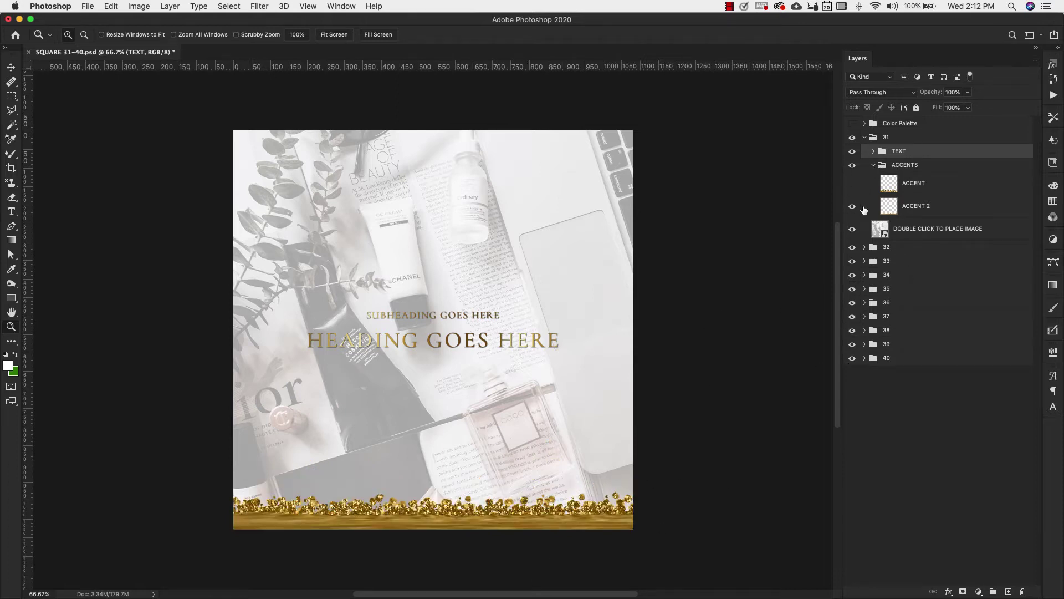
left_click(852, 206)
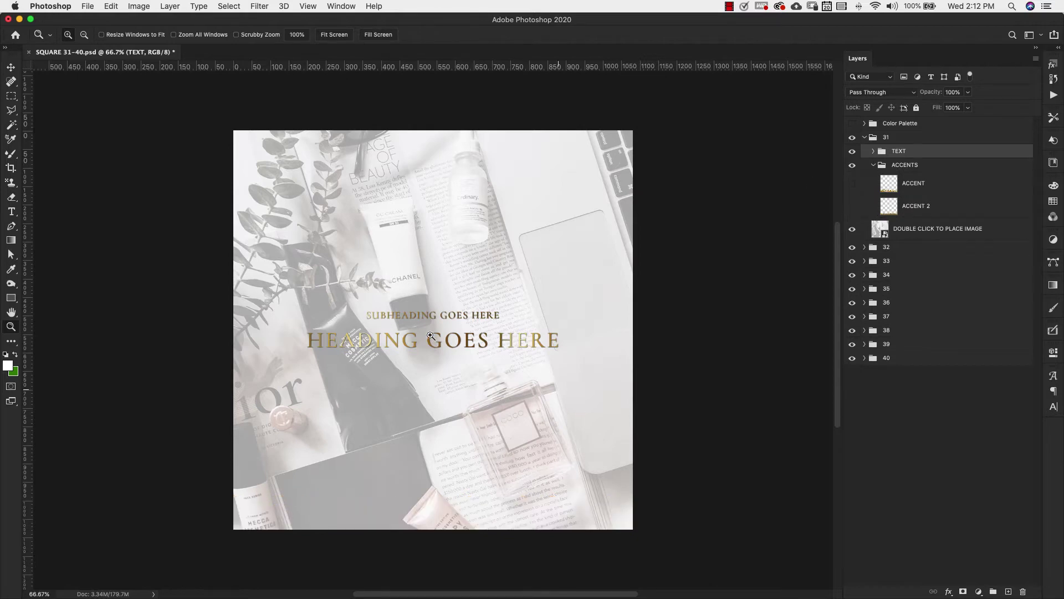
left_click(874, 165)
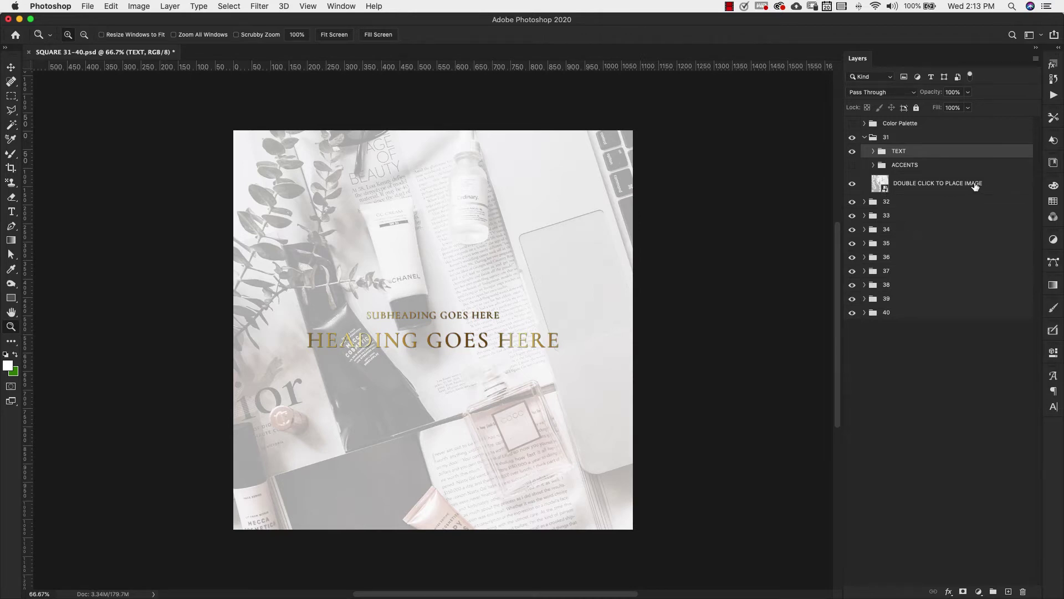
Open template 31's image placeholder as the Rectangle 793.psb smart object.
double_click(885, 190)
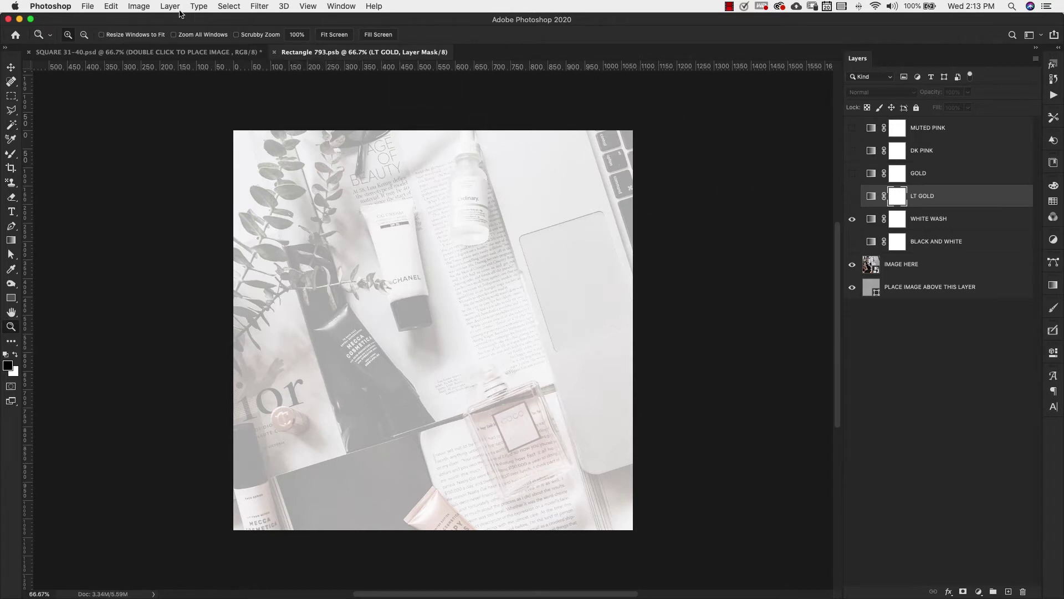
left_click(177, 56)
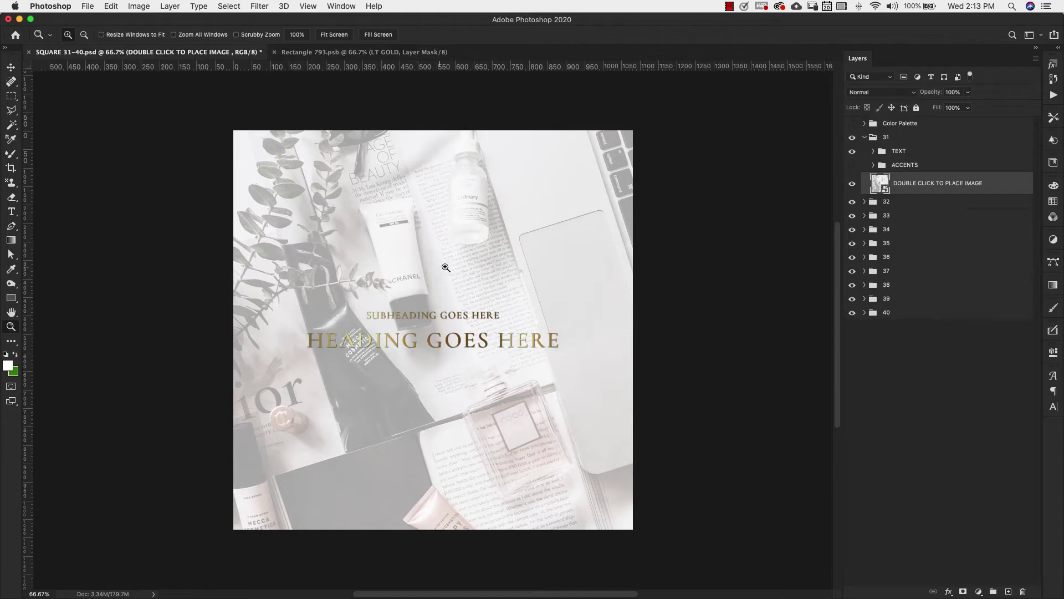
left_click(321, 54)
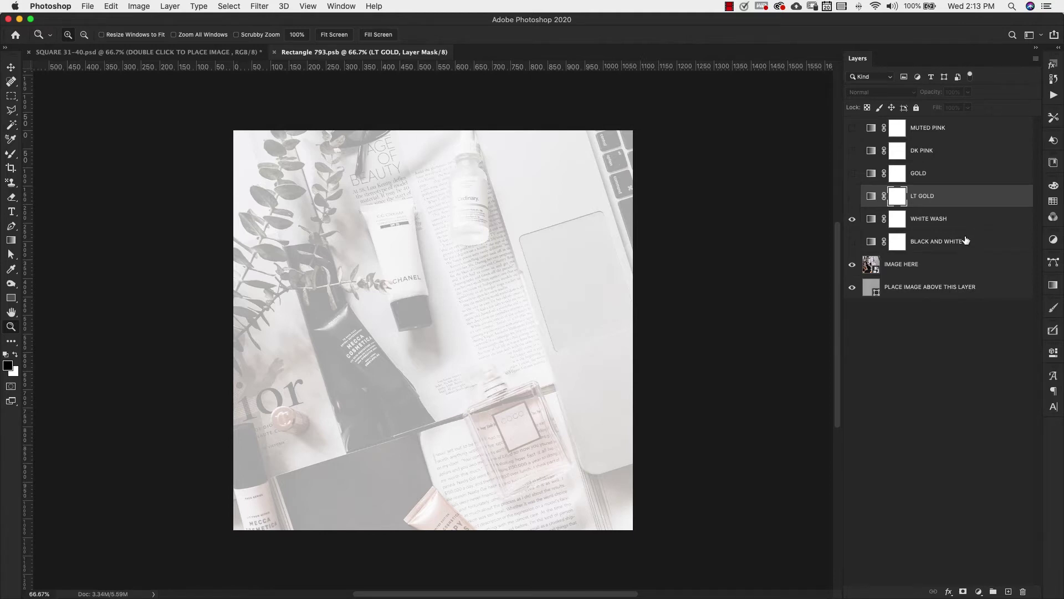
Remove the WHITE WASH and preview the LT GOLD, GOLD, DK PINK and MUTED PINK tints.
left_click(852, 218)
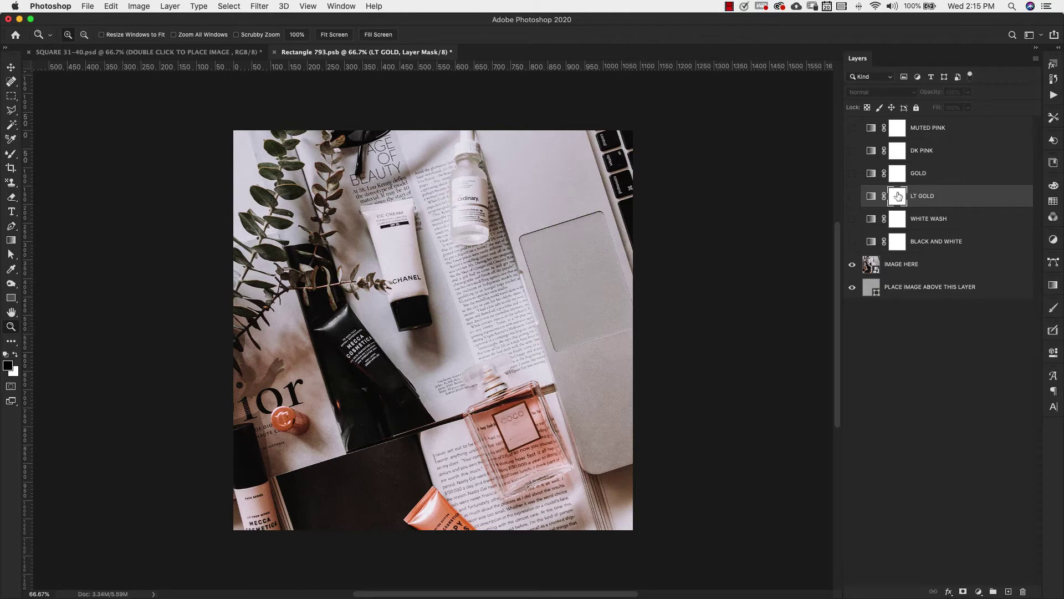
left_click(852, 197)
left_click(852, 196)
left_click(853, 175)
left_click(853, 174)
left_click(853, 152)
left_click(853, 152)
left_click(853, 129)
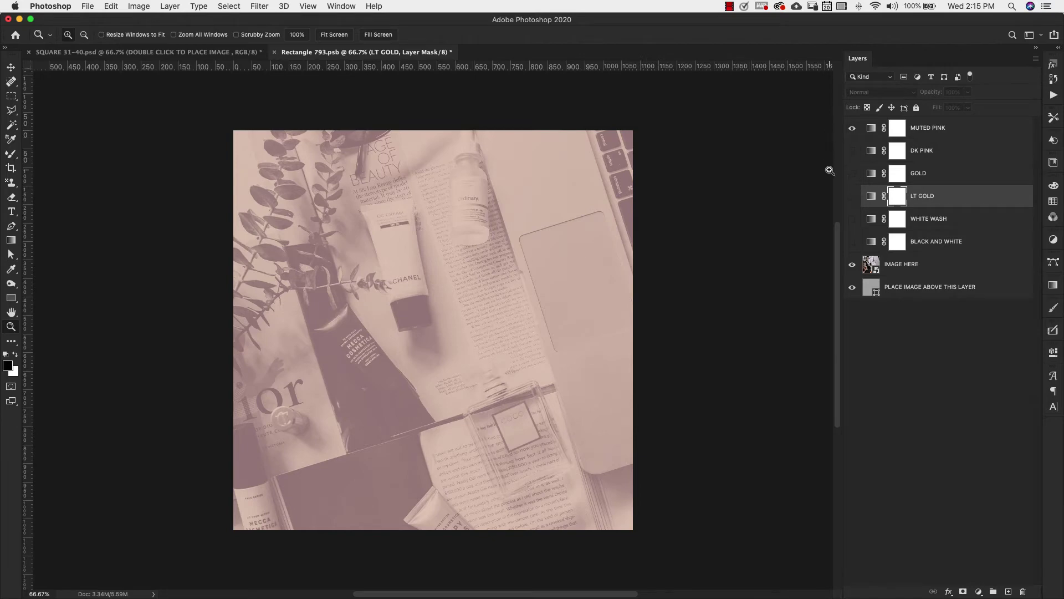
left_click(853, 129)
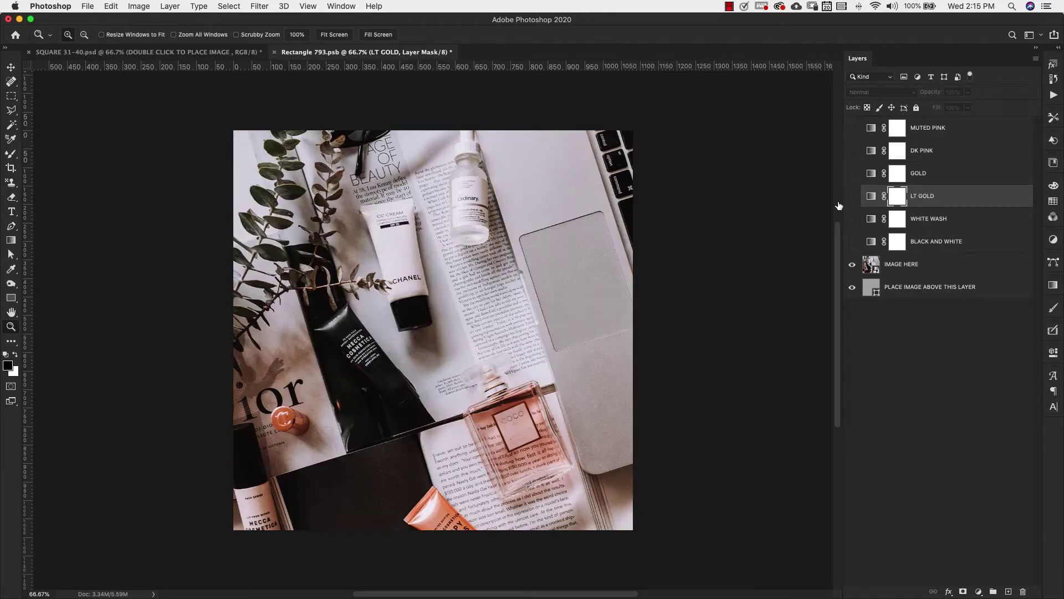
Try the BLACK AND WHITE treatment, restore the WHITE WASH, and select the LT GOLD mask.
left_click(853, 220)
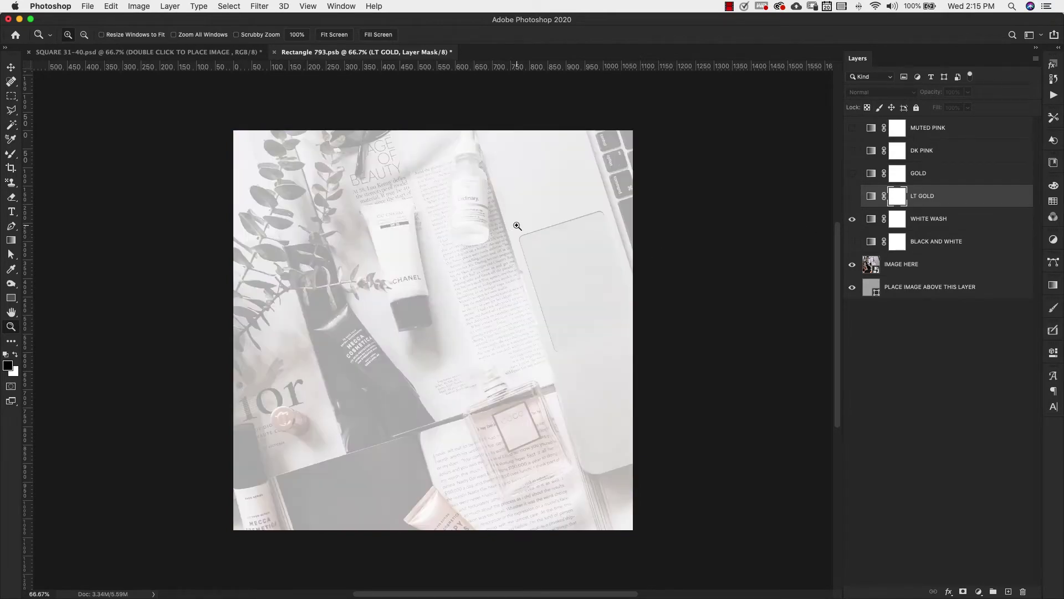
left_click(853, 242)
left_click(853, 220)
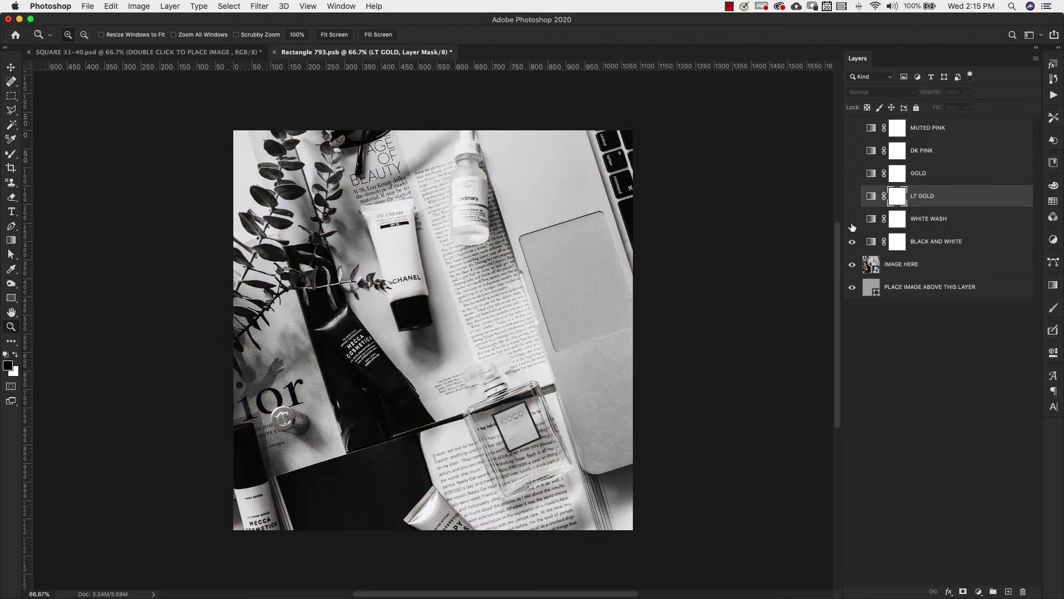
left_click(853, 225)
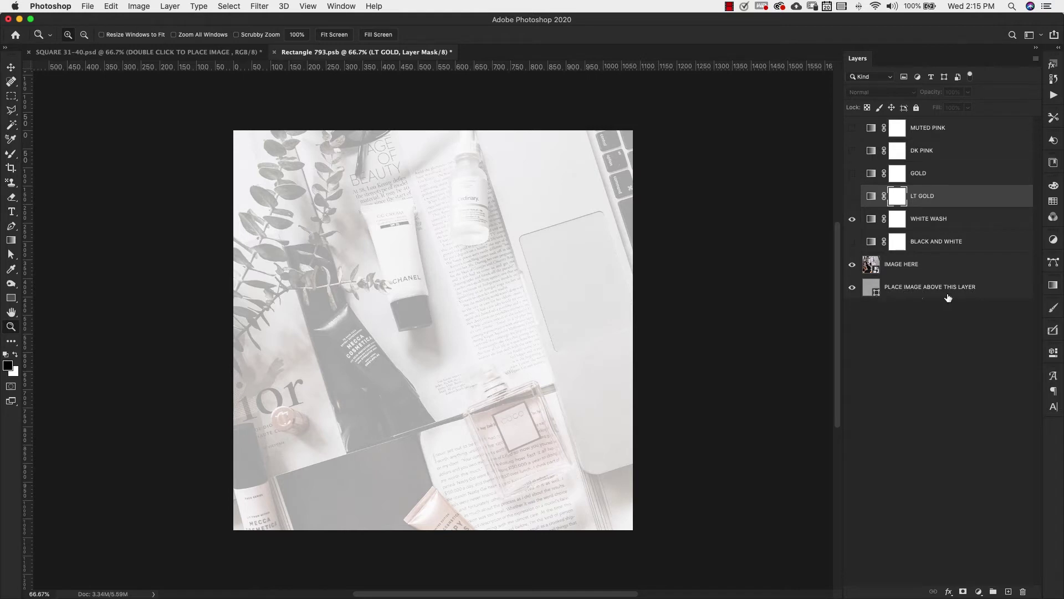
left_click(866, 321)
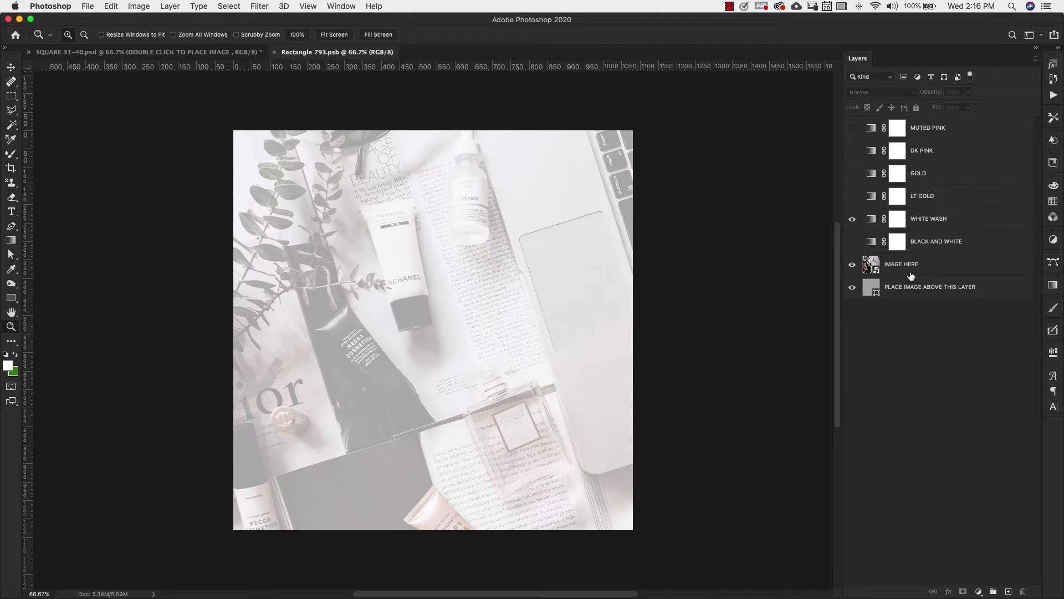
left_click(898, 196)
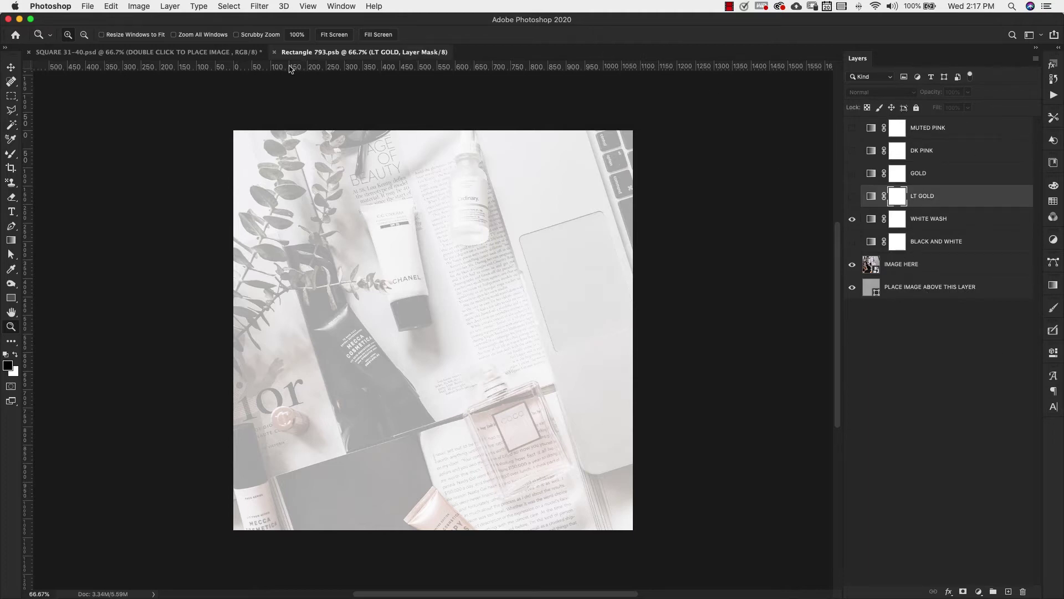
Close Rectangle 793.psb, collapse group 31, and open group 34's photo smart object Rectangle 7931.psb.
left_click(273, 52)
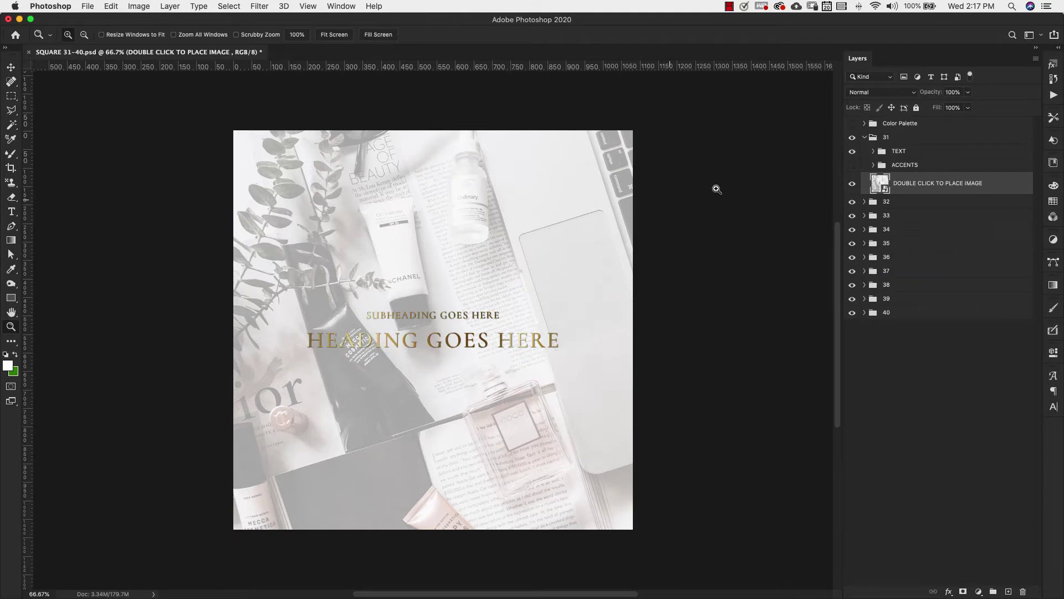
left_click(865, 138)
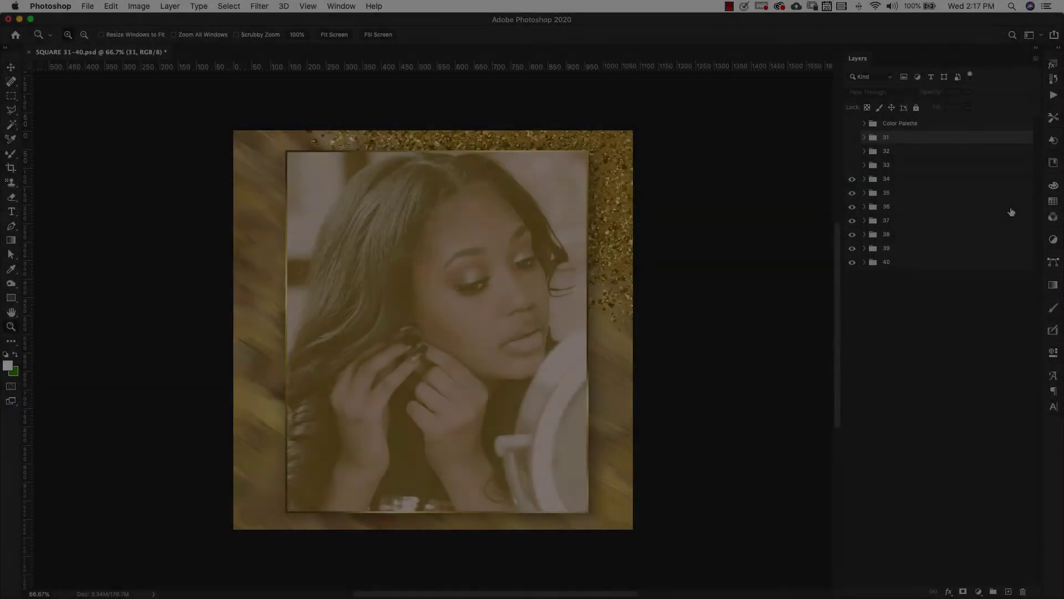
left_click(864, 178)
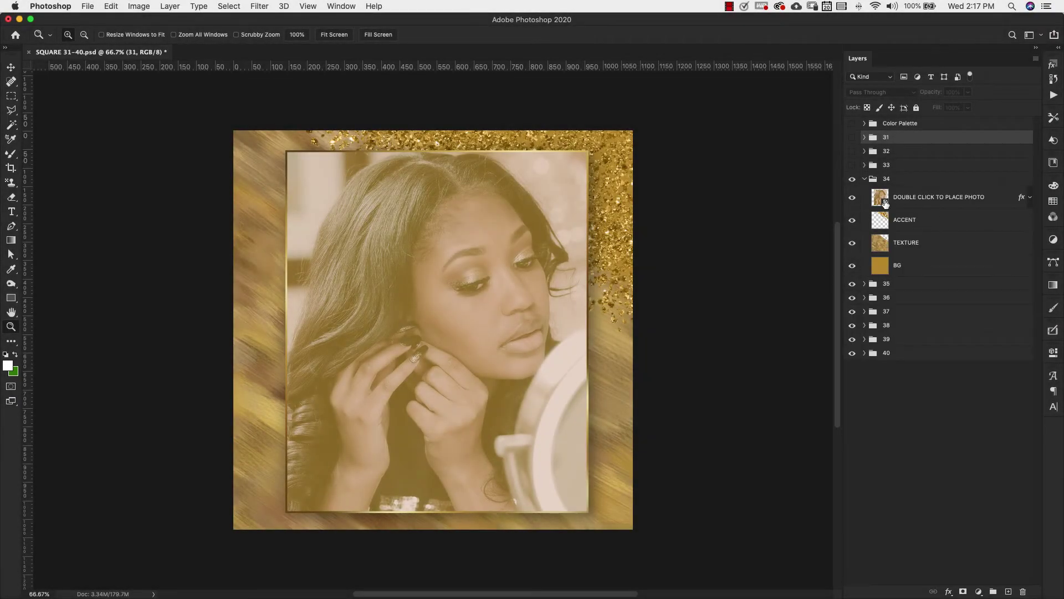
double_click(881, 198)
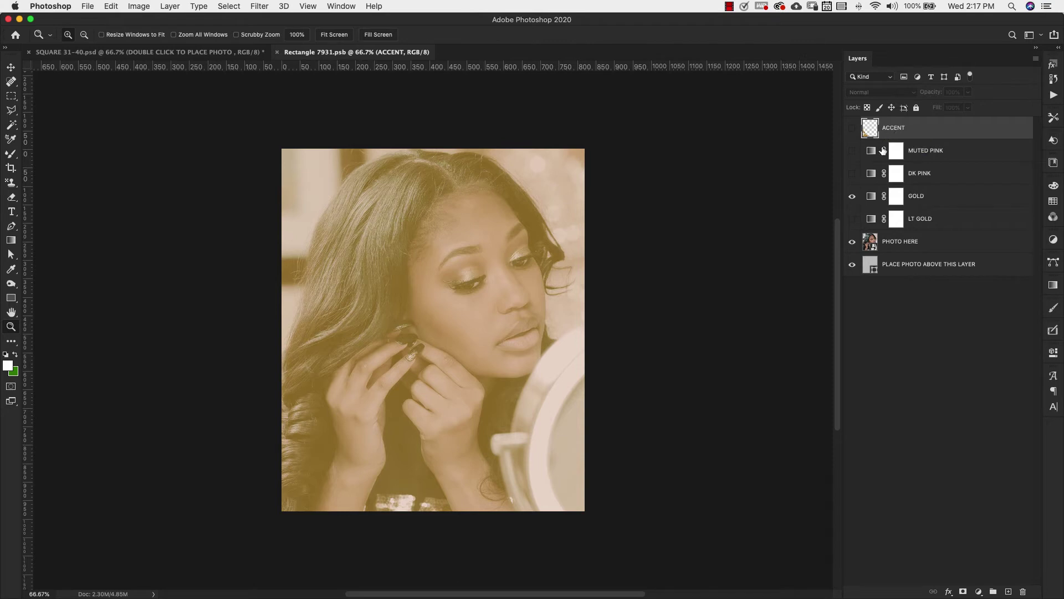
Show the gold glitter ACCENT on the portrait, save the smart object, and expand template 33's ICONS group.
left_click(852, 131)
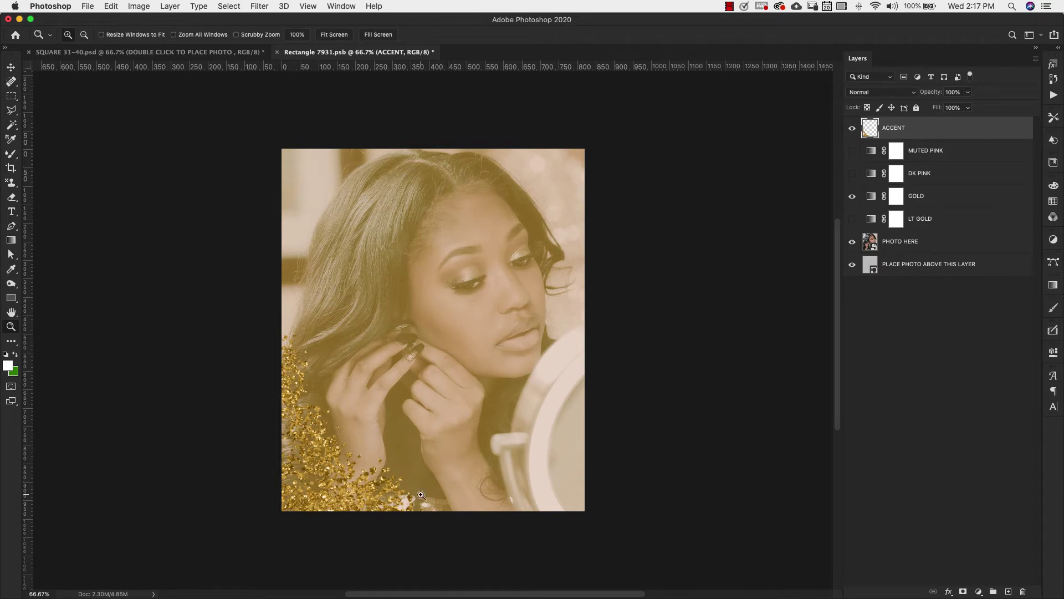
left_click(277, 52)
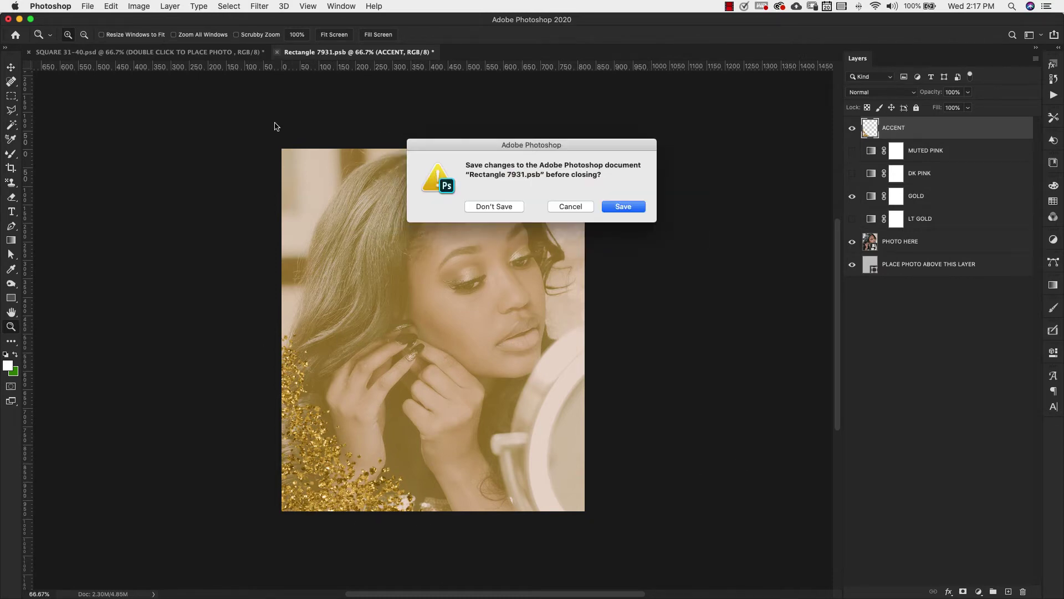
left_click(624, 209)
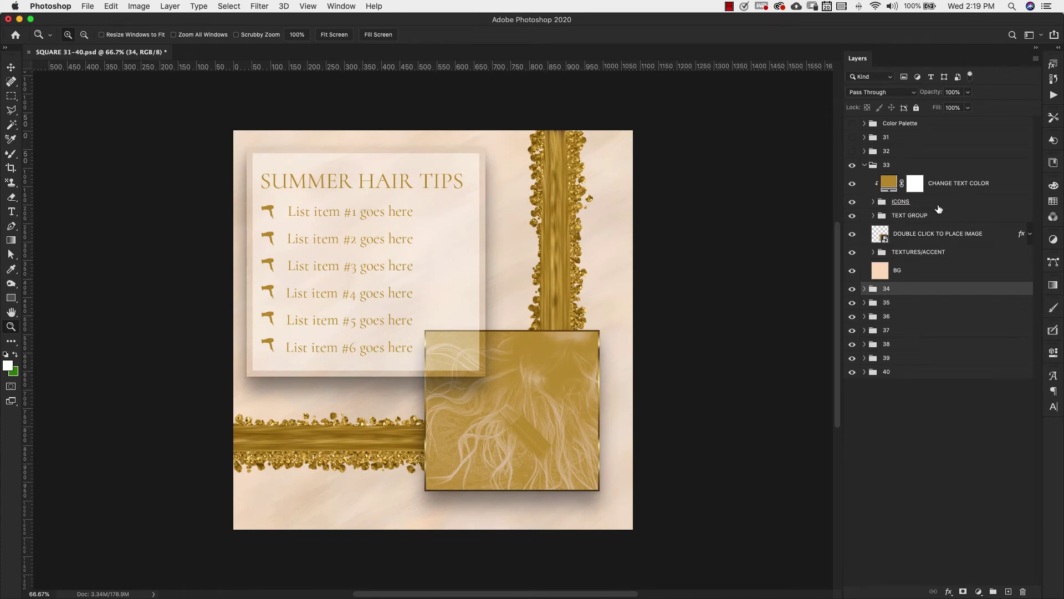
left_click(873, 201)
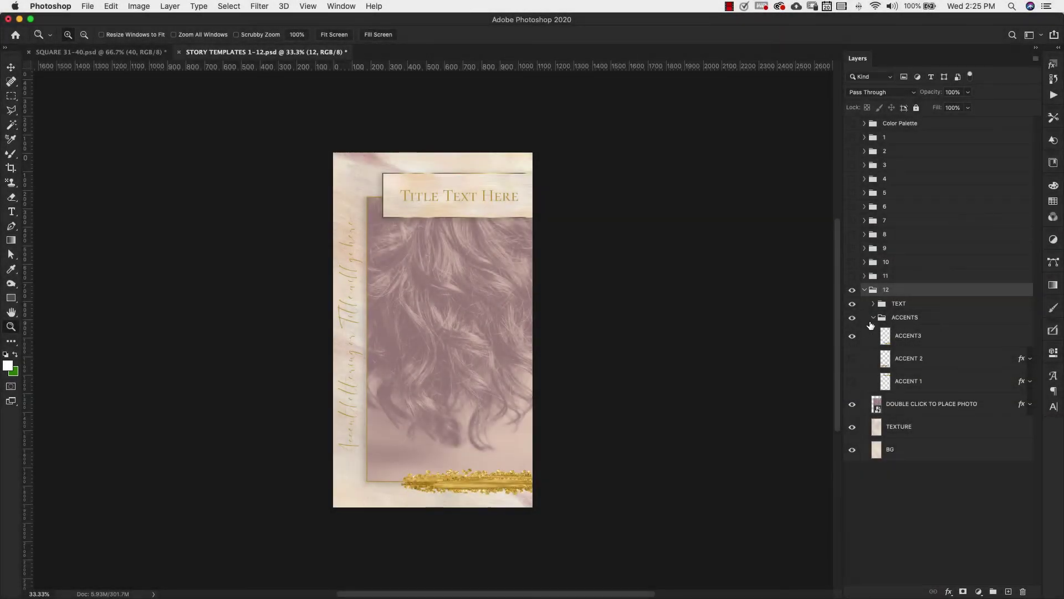
Hide the ACCENT3 brush stroke and show the ACCENT 2 gold vines in story template 12.
left_click(852, 336)
left_click(852, 359)
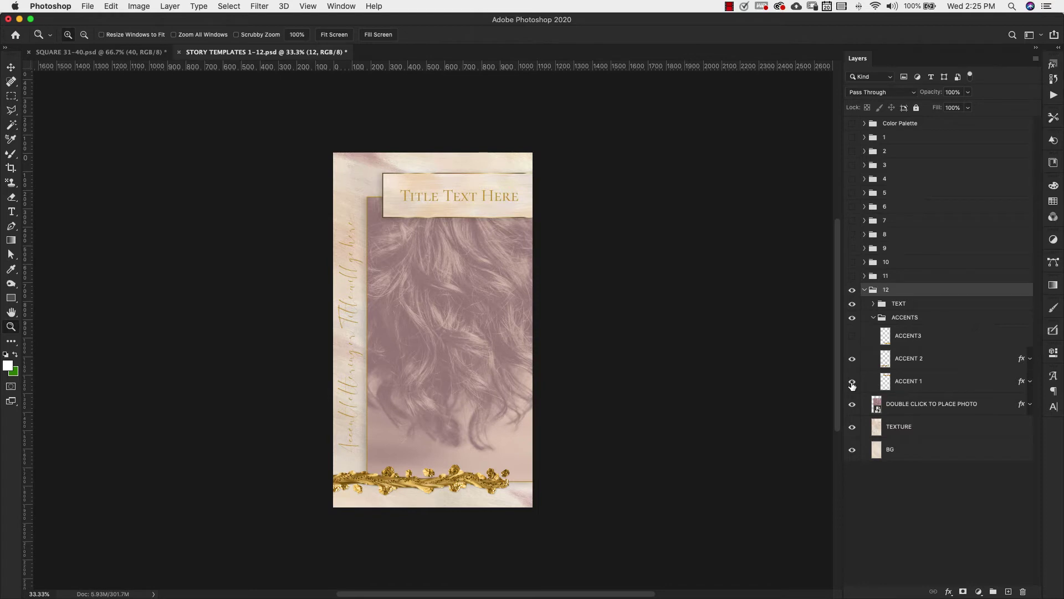
left_click(853, 303)
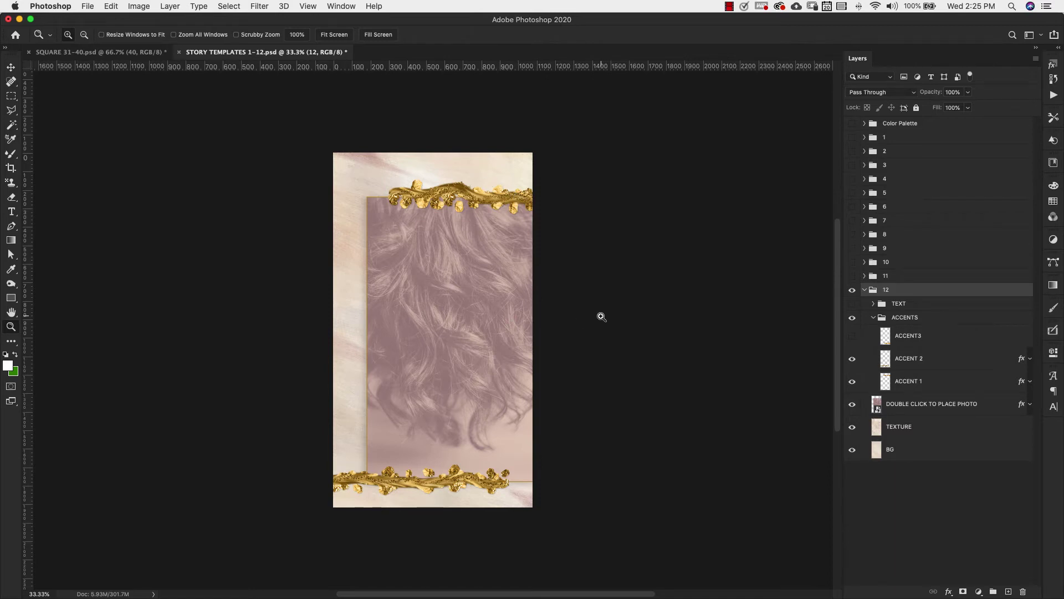
left_click(853, 304)
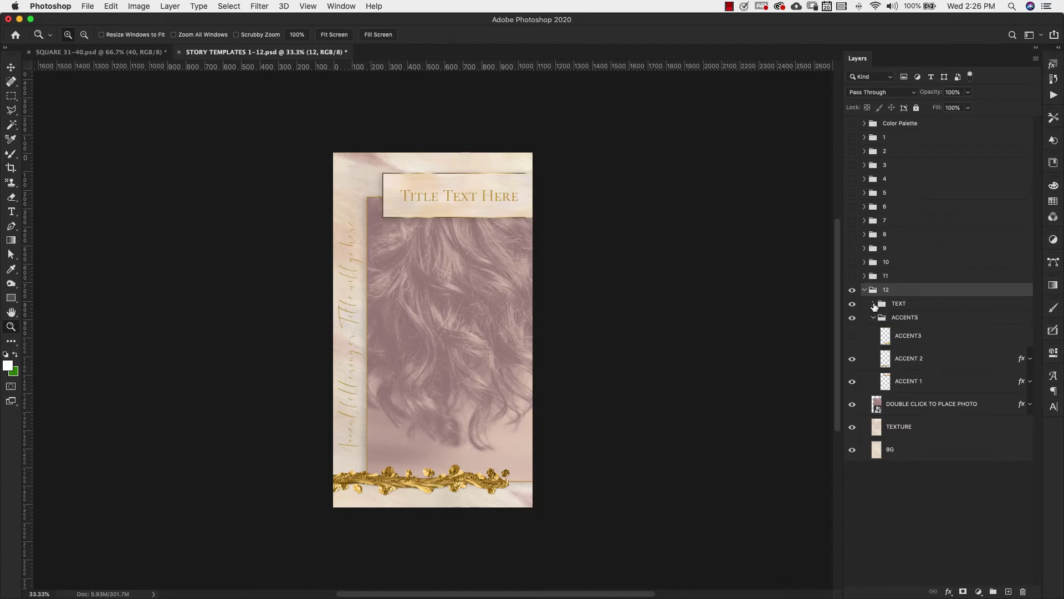
Expand the nested TEXT groups and hide the Title Text Here and TEXT BG layers.
left_click(874, 304)
left_click(882, 317)
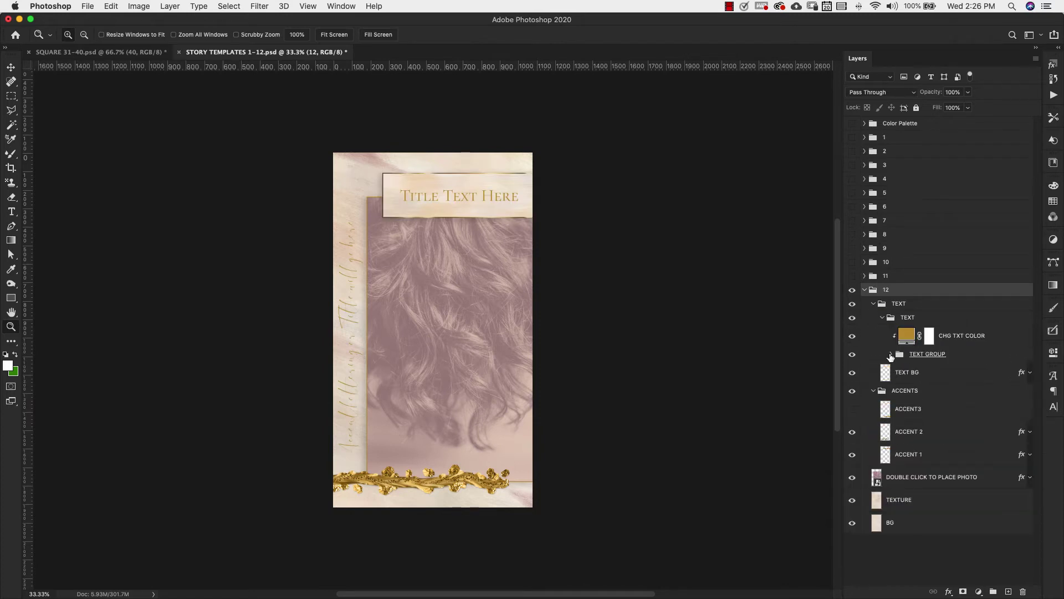
left_click(892, 354)
left_click(853, 396)
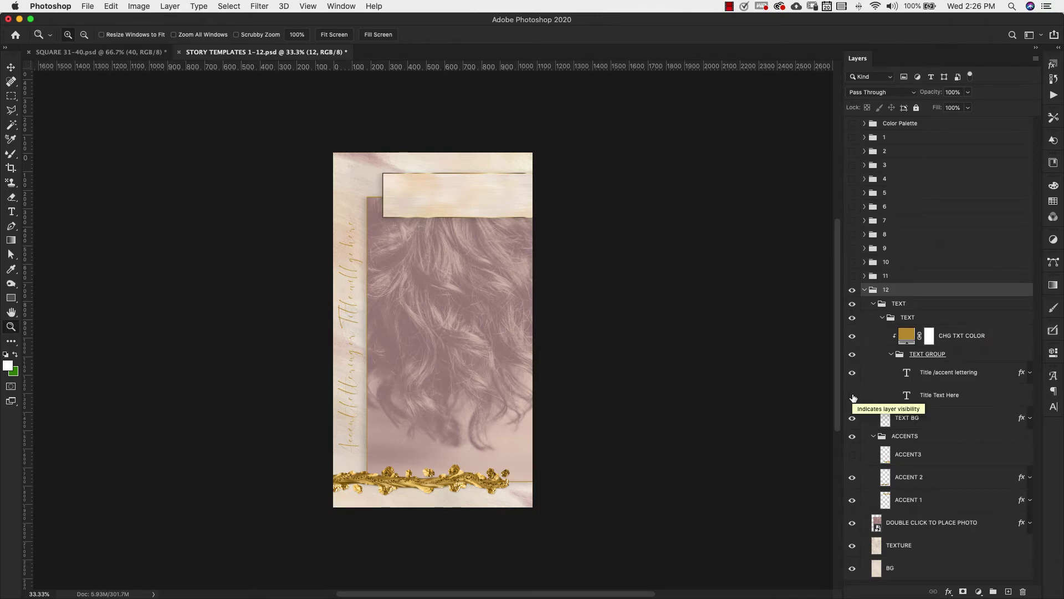
left_click(852, 418)
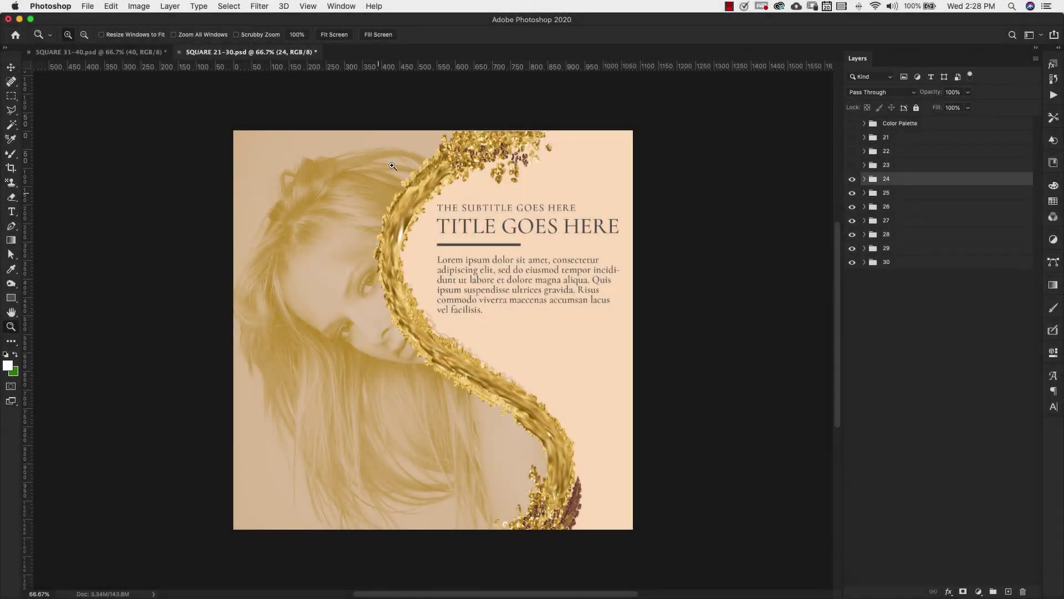
Open template 24's photo smart object and shift the photo right within the placement guide.
left_click(865, 180)
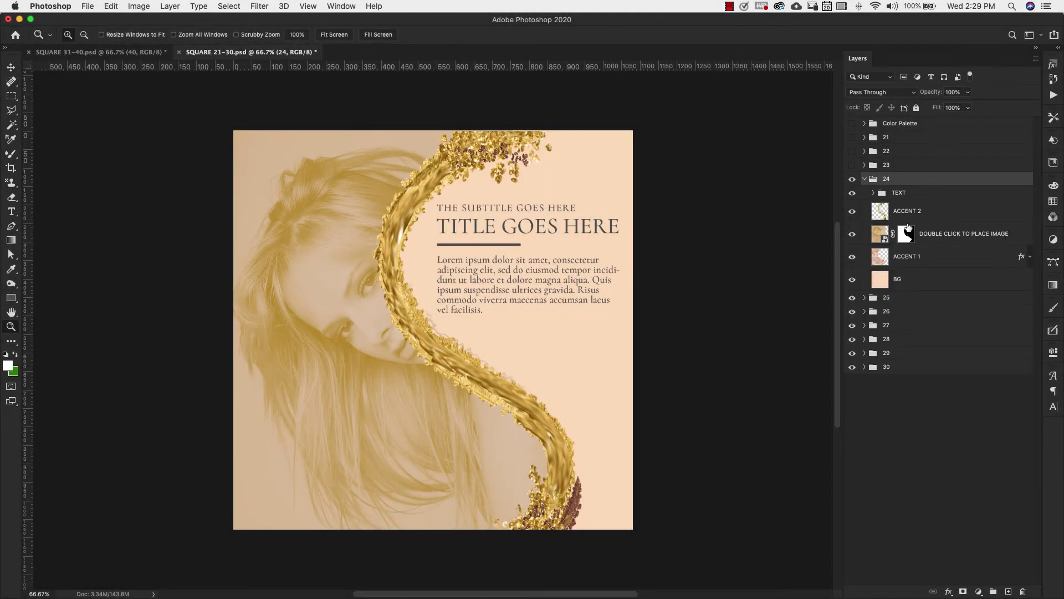
double_click(885, 242)
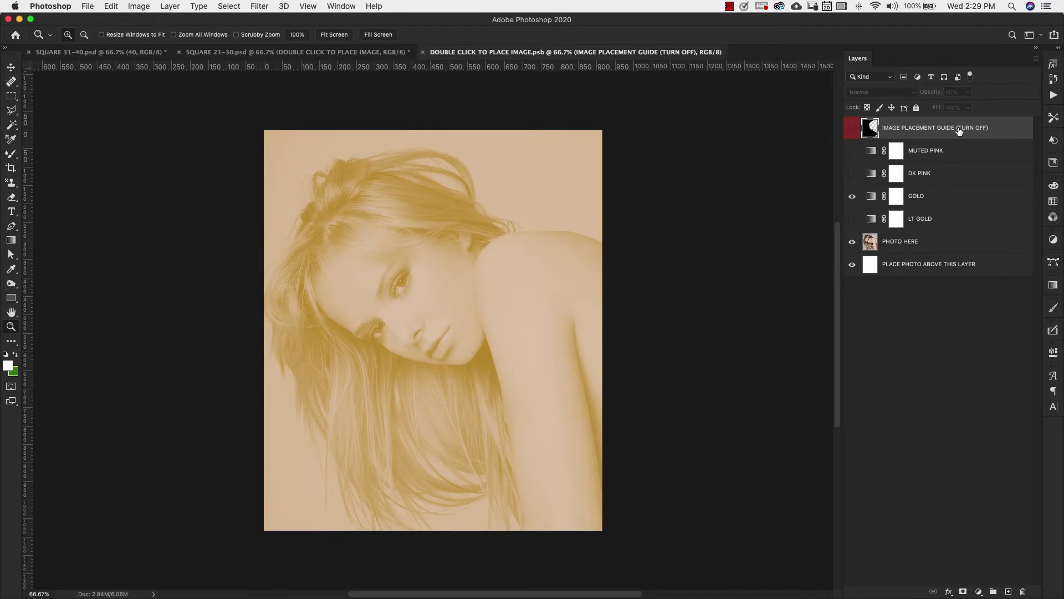
left_click(854, 129)
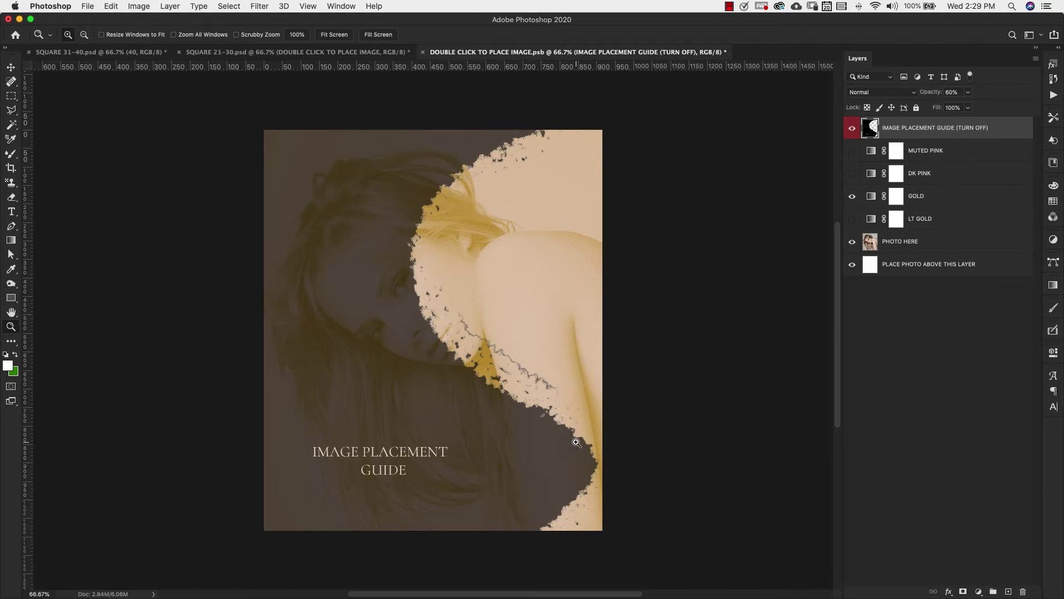
left_click(923, 246)
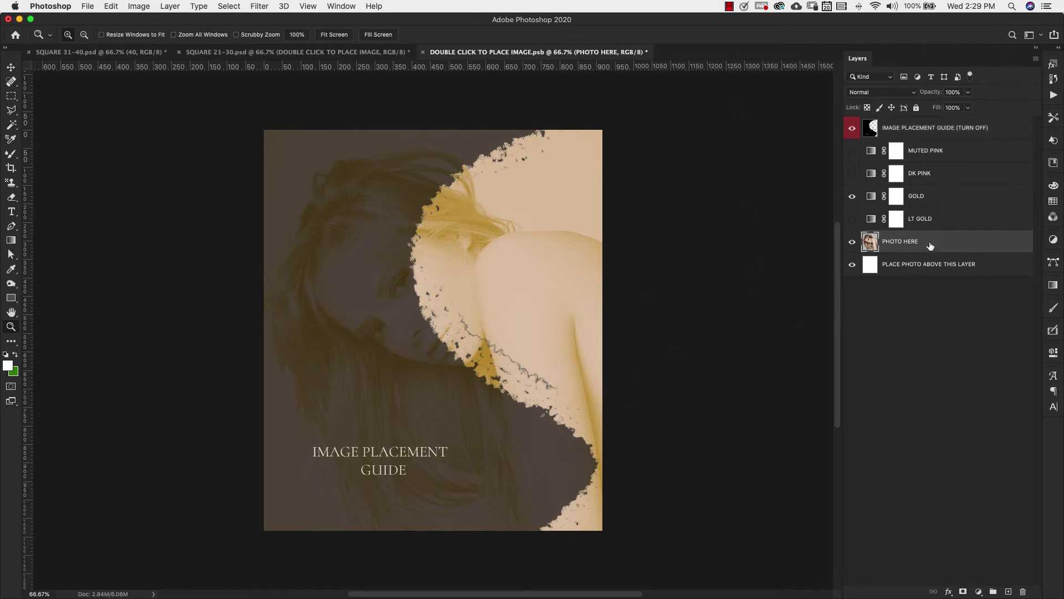
key("v")
left_click_drag(719, 310, 757, 311)
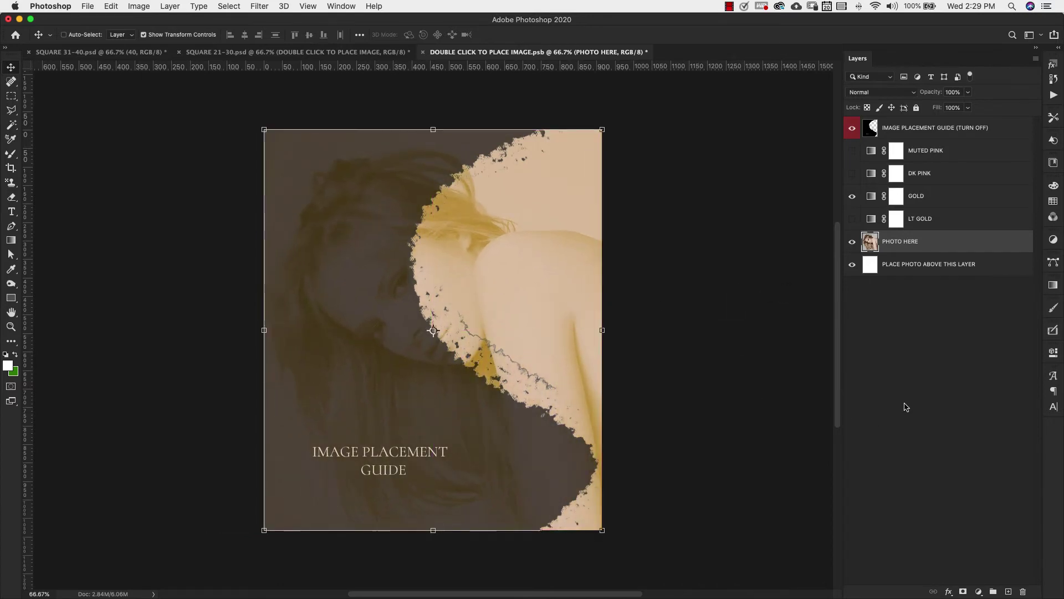
left_click(978, 362)
Hide the placement guide, swap the GOLD tint for LT GOLD, then close and save the smart object.
left_click(852, 128)
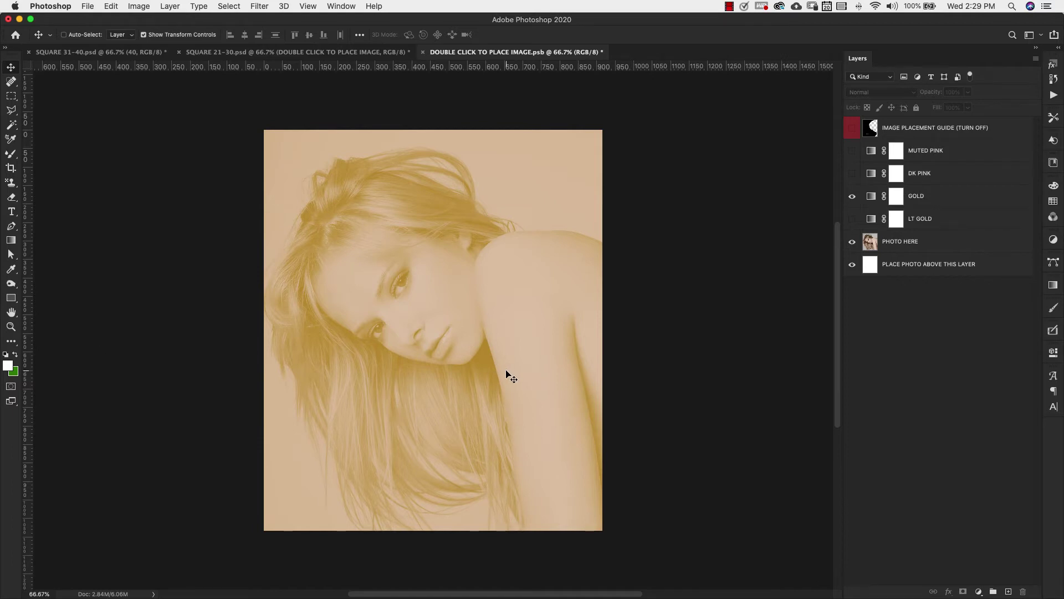
left_click(852, 129)
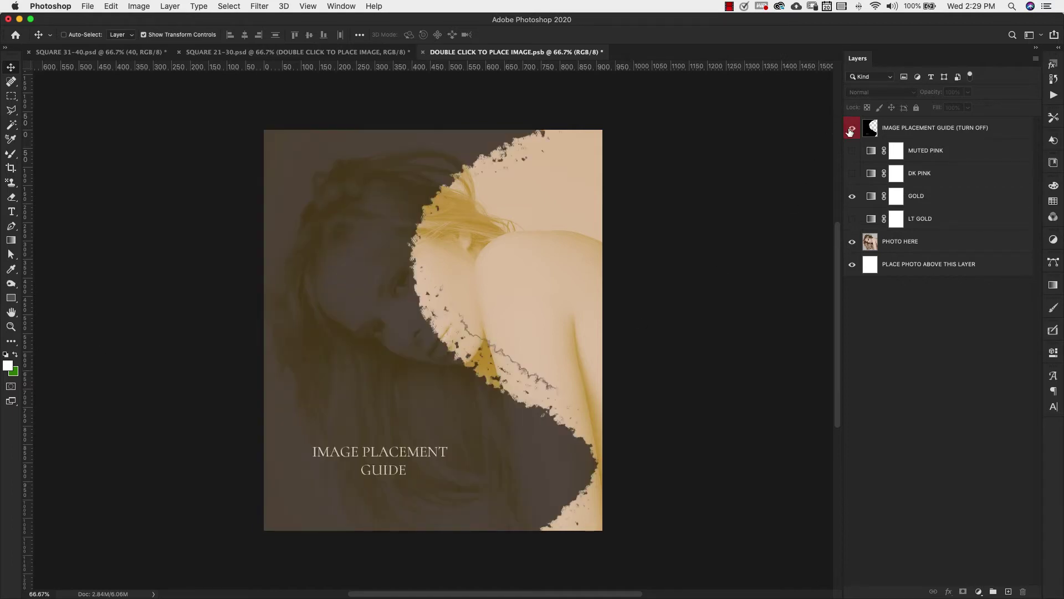
left_click(852, 129)
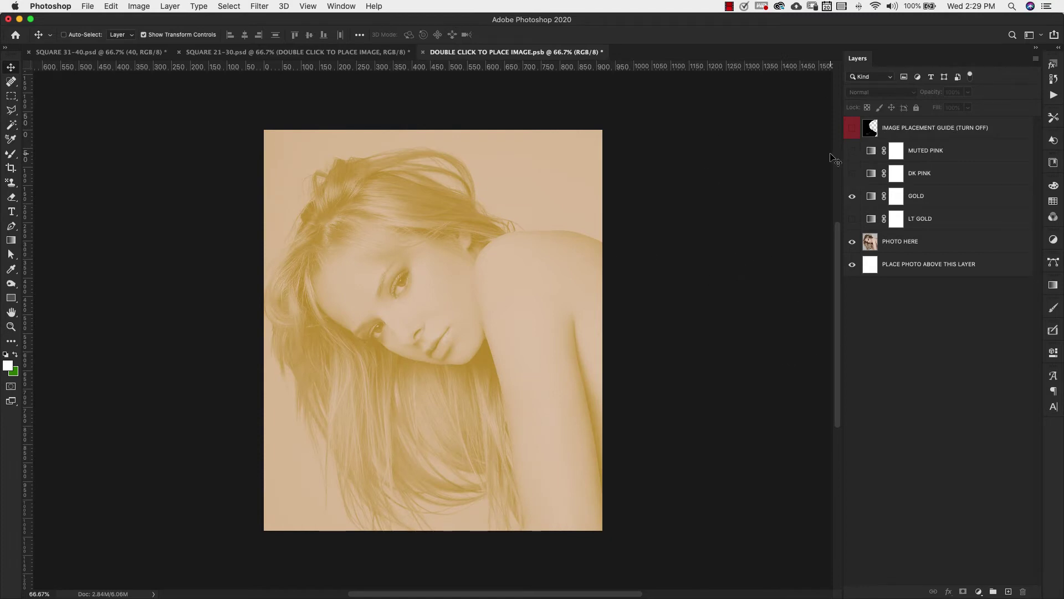
left_click(852, 173)
left_click(853, 195)
left_click(852, 172)
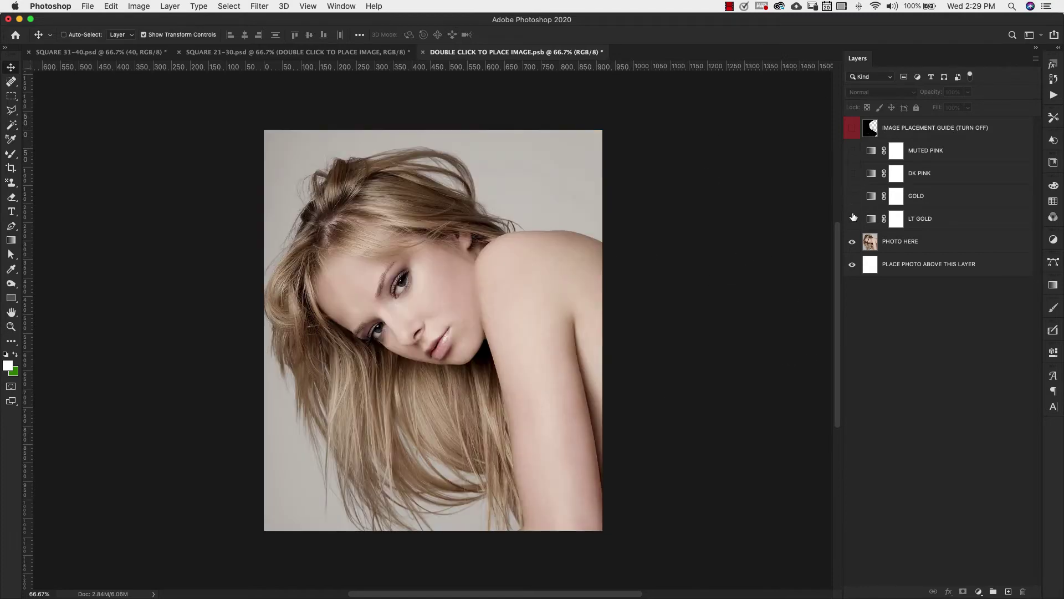
left_click(853, 218)
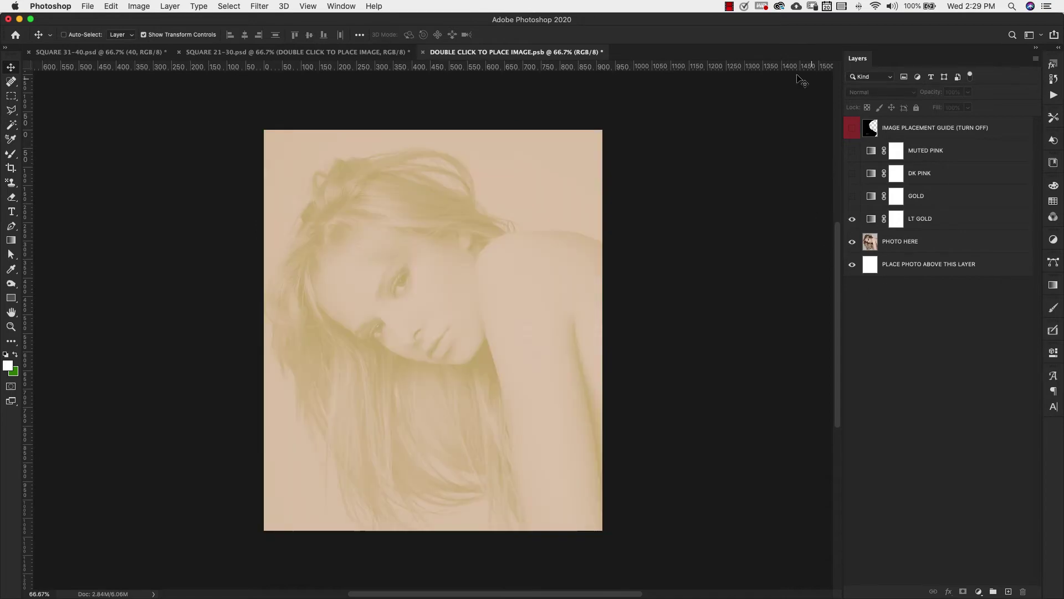
left_click(423, 52)
left_click(620, 213)
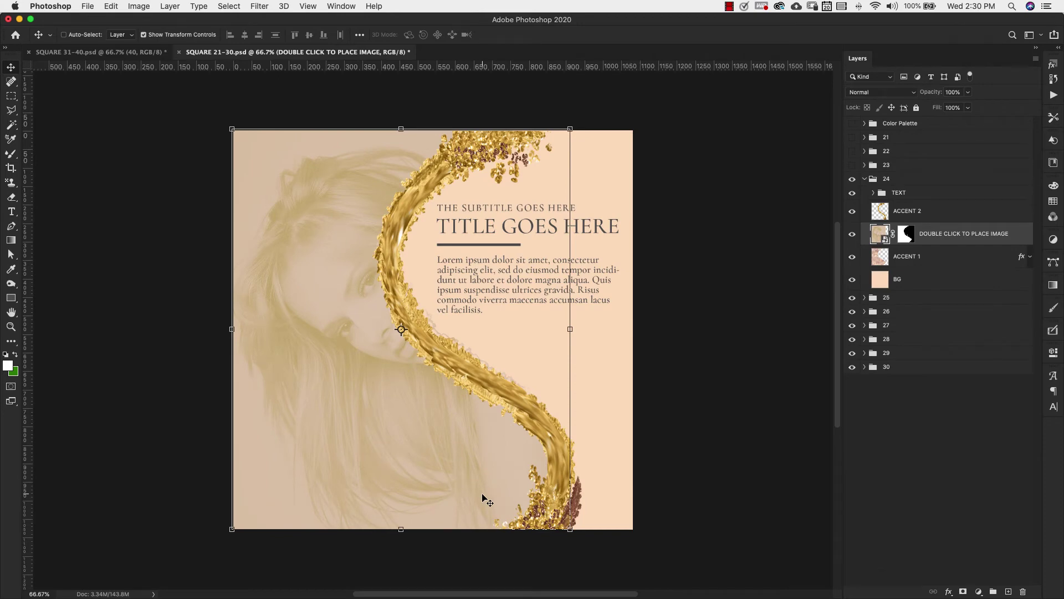
Hide template 24's pink ACCENT 1 texture while keeping the tinted portrait visible.
left_click(907, 256)
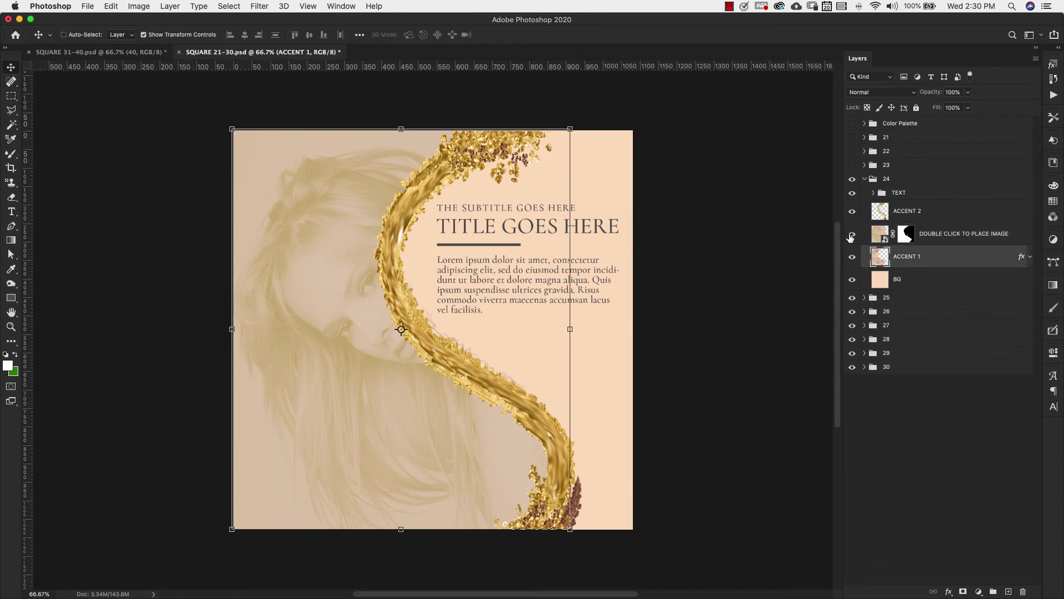
left_click(853, 237)
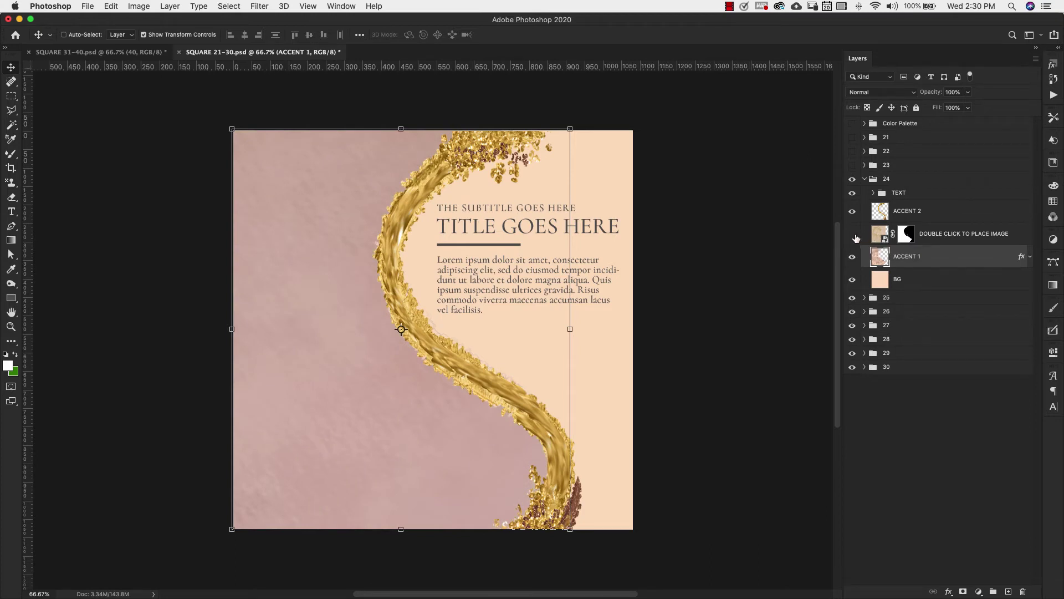
left_click(852, 258)
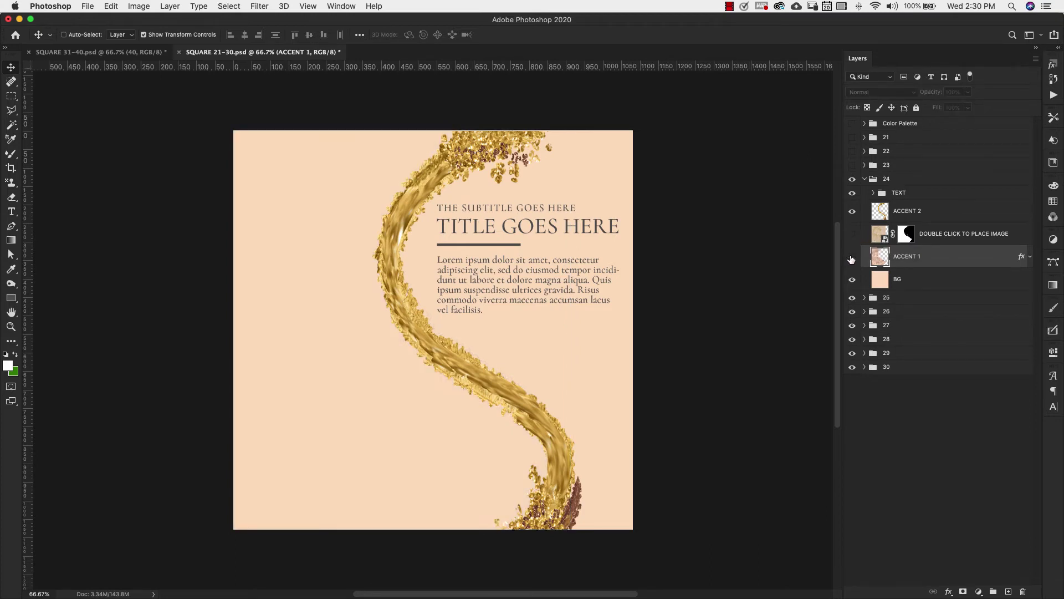
left_click(852, 234)
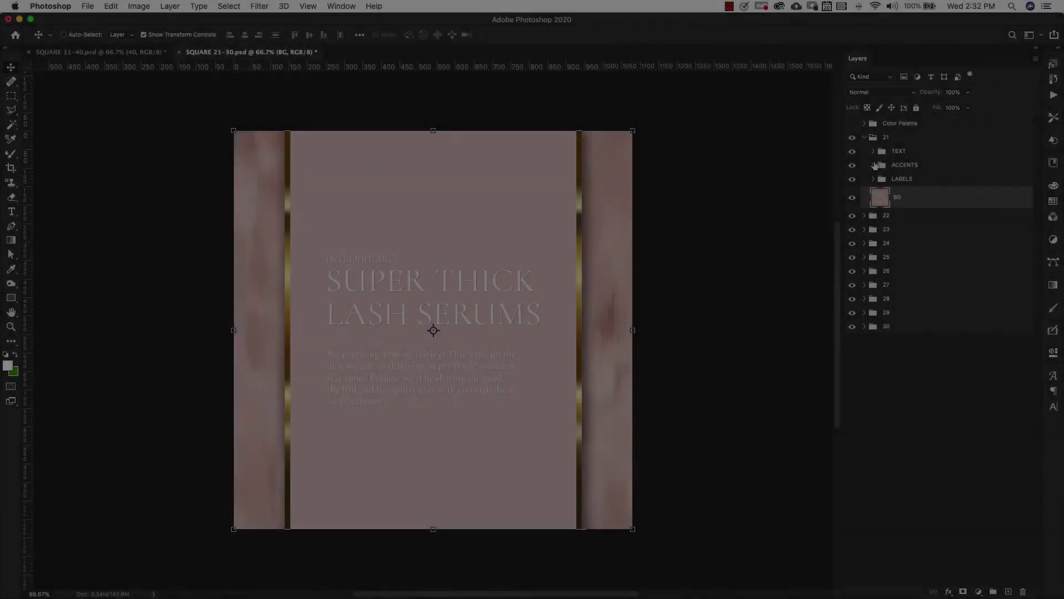
Turn on the ACCENT 1 and ACCENT 2 glitter layers in template 21's ACCENTS group.
left_click(874, 165)
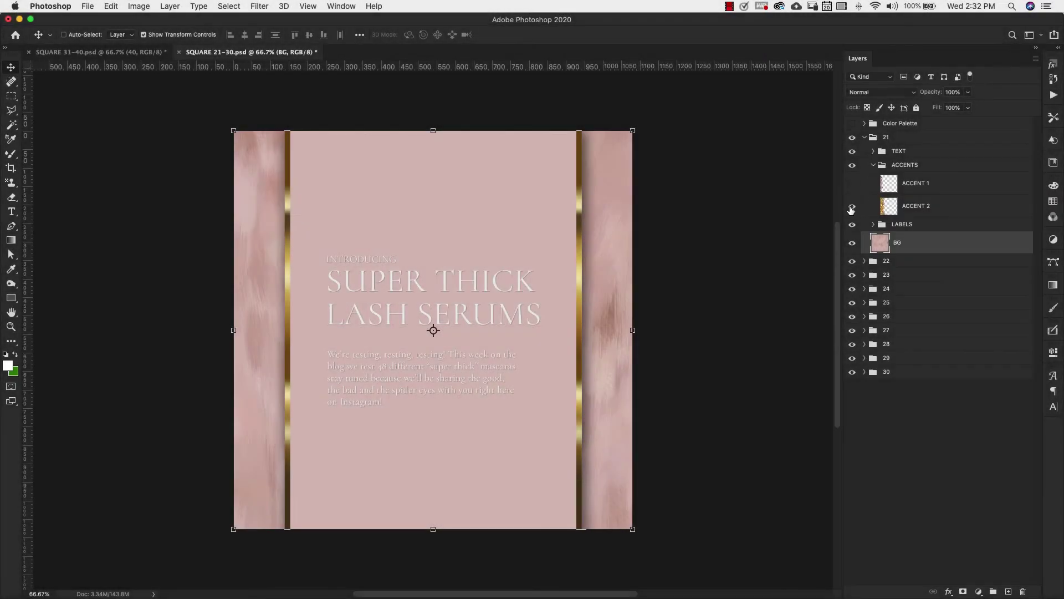
left_click(852, 207)
left_click(852, 183)
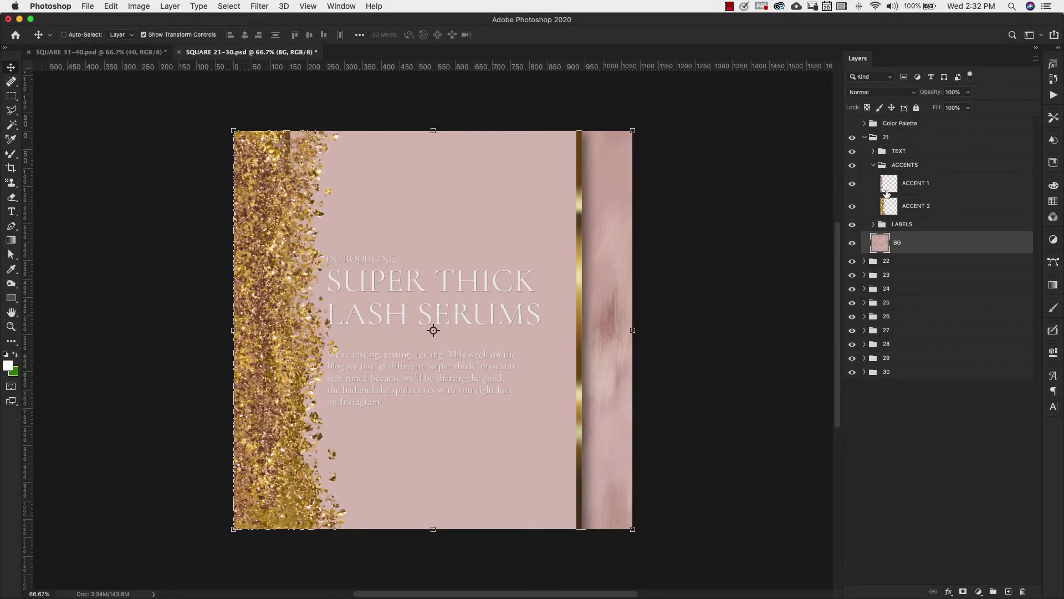
Hide the Gold Stripe layer in the LABELS group.
left_click(873, 225)
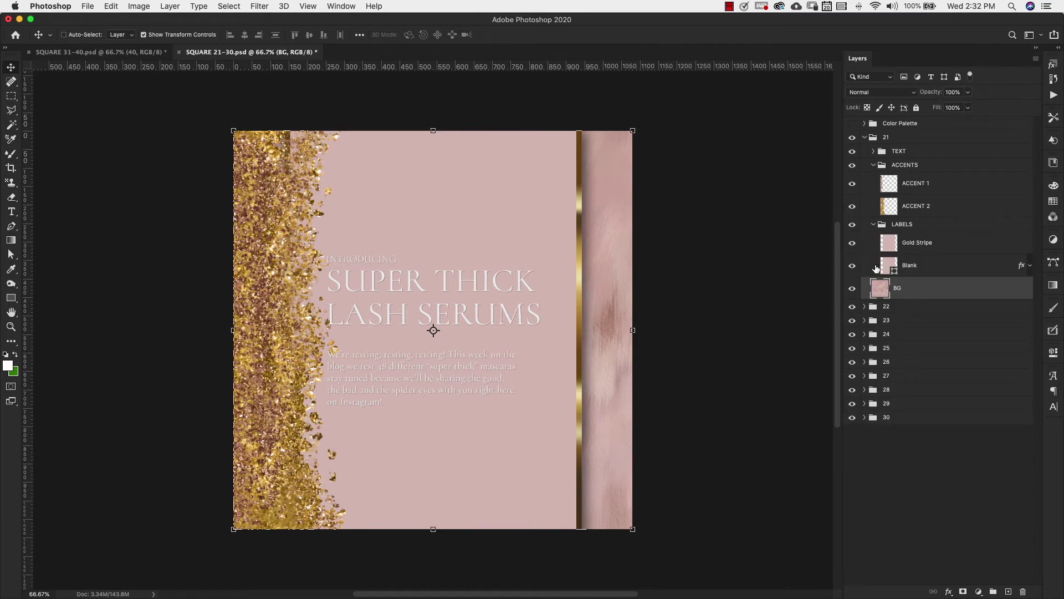
left_click(853, 244)
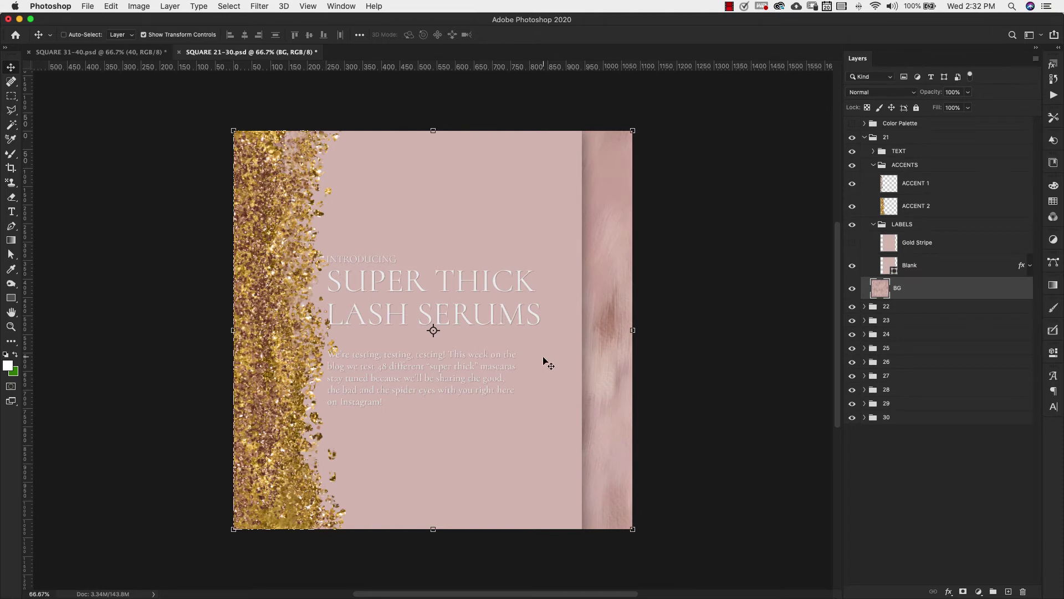
left_click(853, 244)
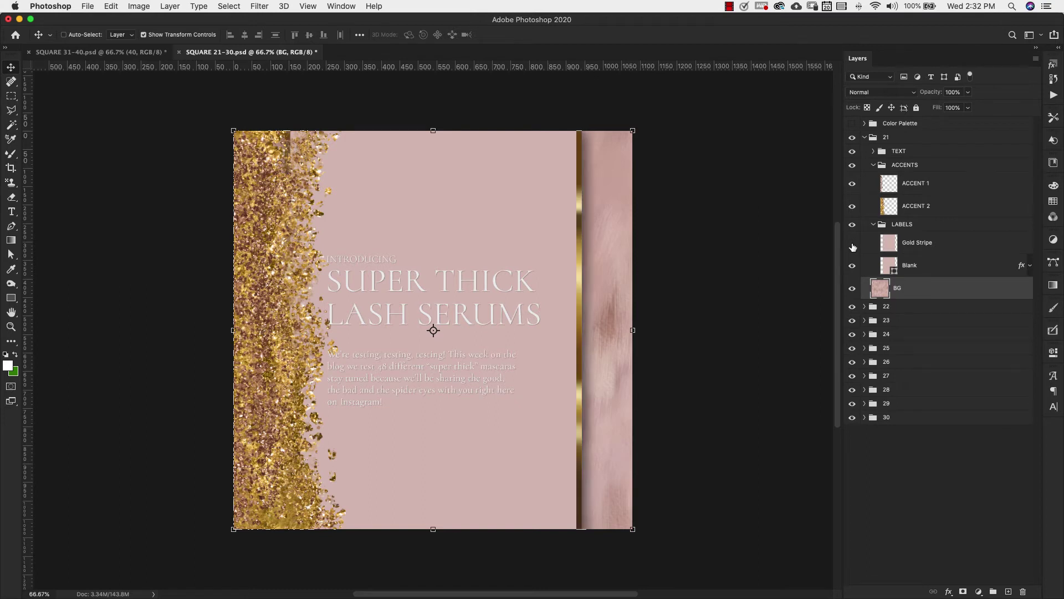
left_click(852, 245)
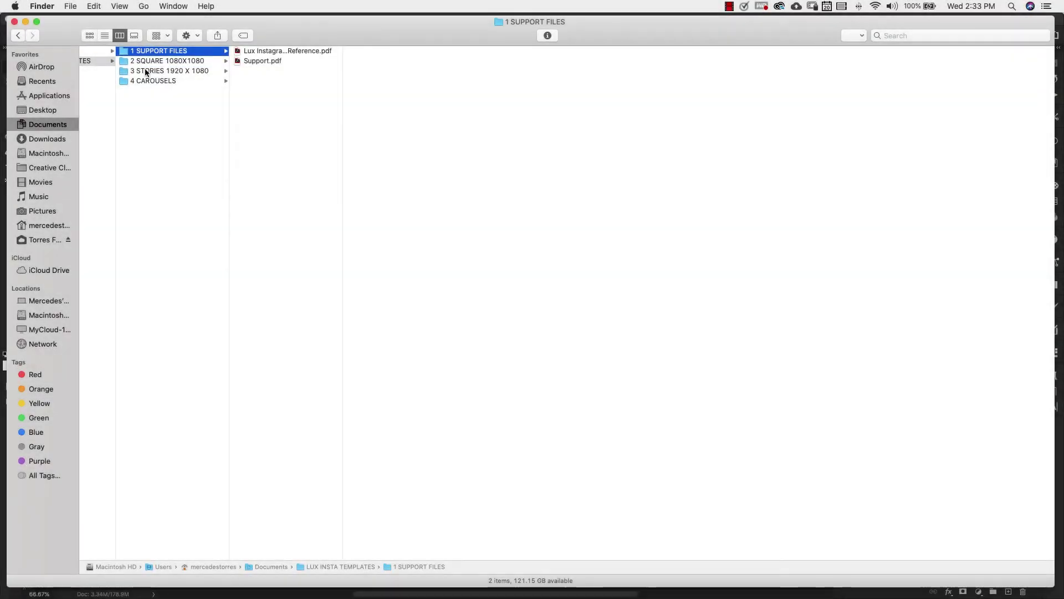
Open STORY COVERS&ICONS.psd from Finder's 3 STORIES 1920 X 1080 folder.
left_click(161, 71)
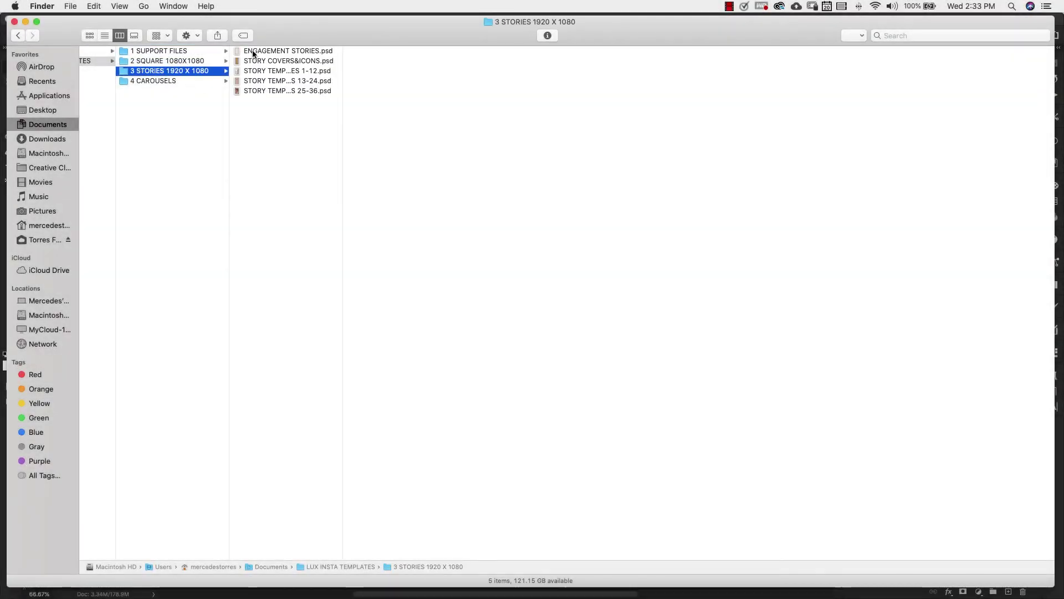
left_click(277, 61)
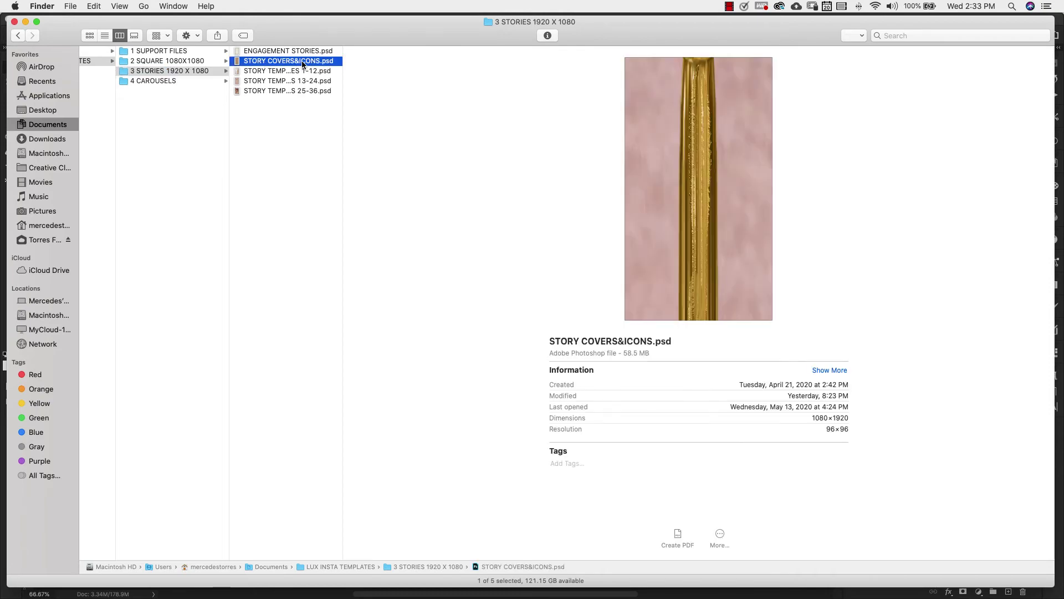
double_click(303, 65)
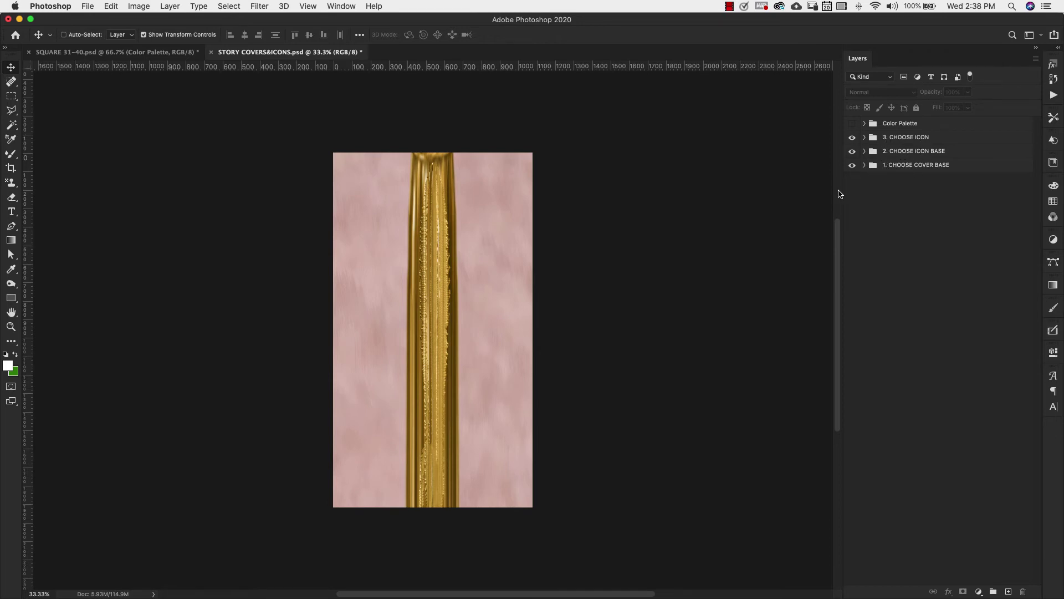
Hide STORY BASE 1, 2 and 3 so the STORY BASE 4 blush base shows.
left_click(865, 166)
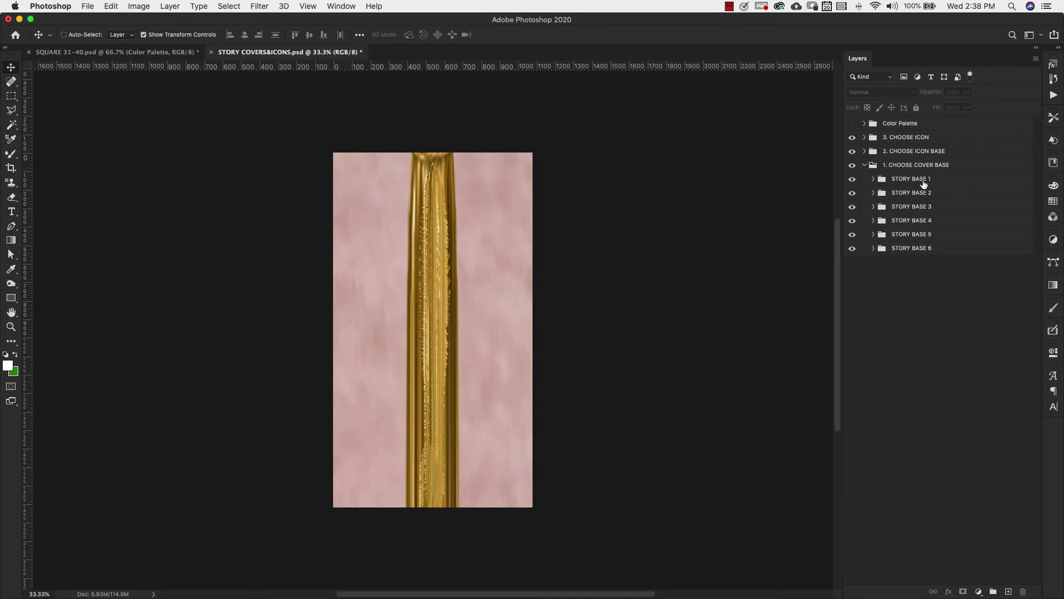
left_click(852, 179)
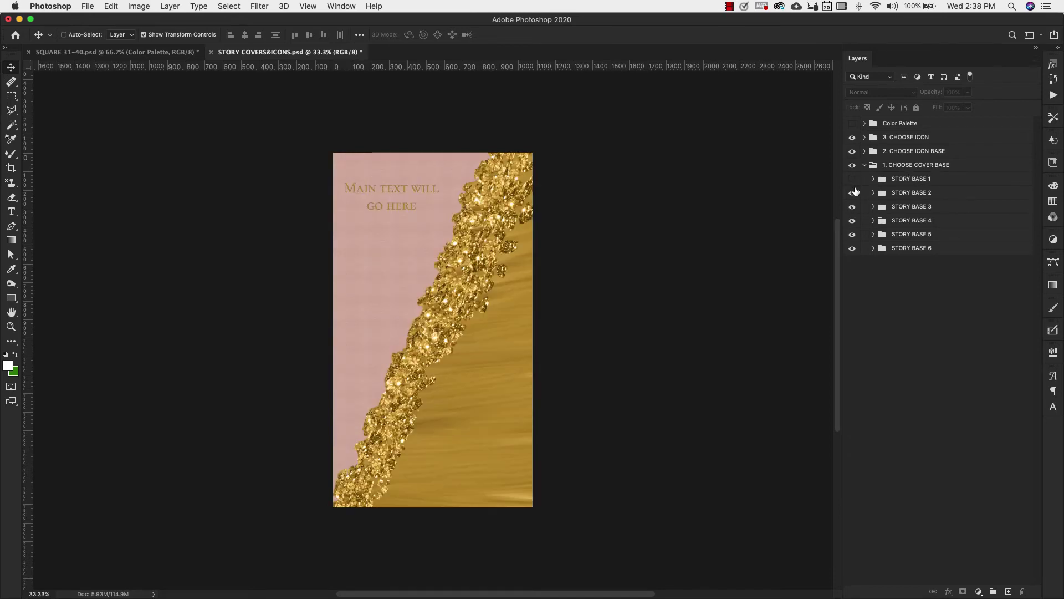
left_click(853, 192)
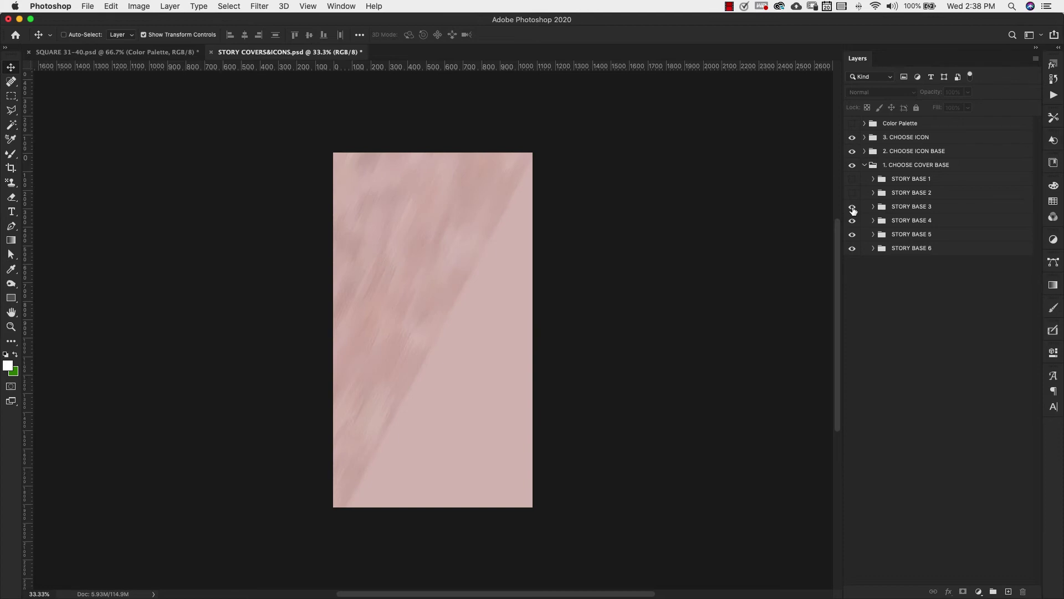
left_click(852, 206)
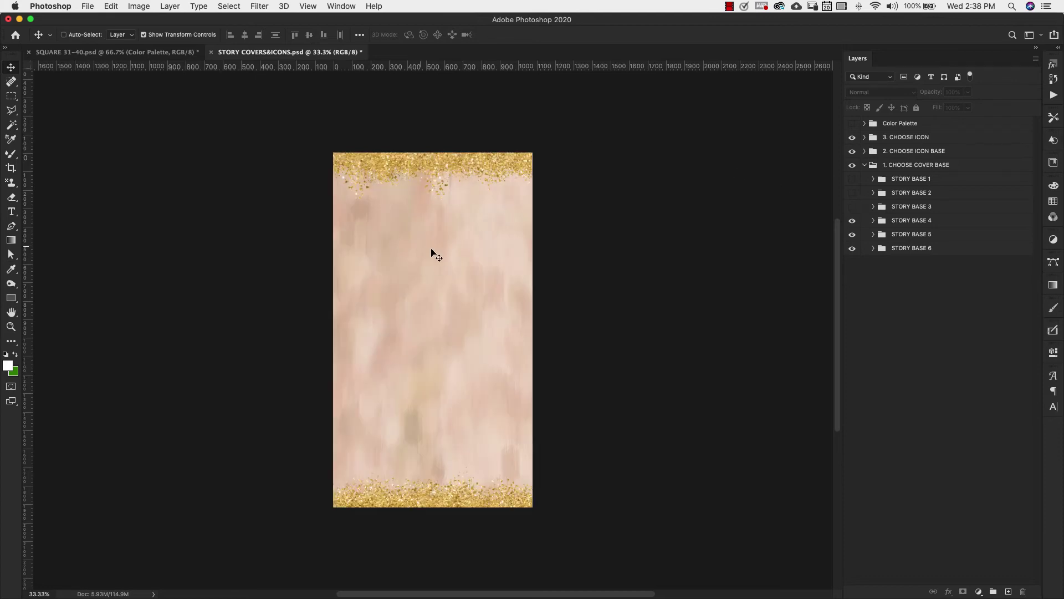
Keep STORY BASE 4's ACCENT 2 glitter, hide the gold ring ACCENT, and collapse the groups.
left_click(873, 221)
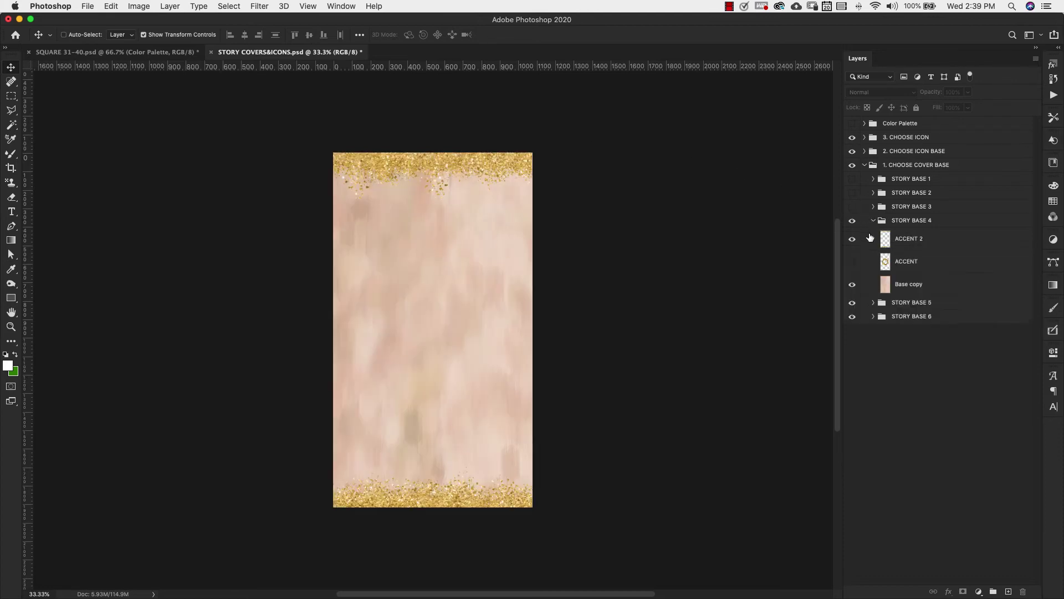
left_click(852, 262)
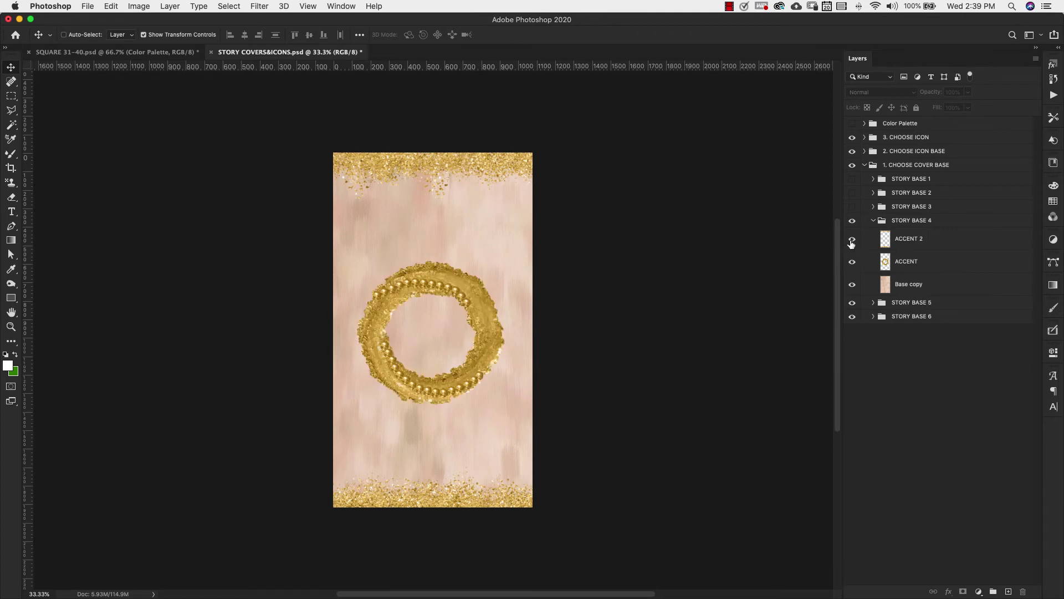
left_click(853, 239)
left_click(852, 239)
left_click(852, 263)
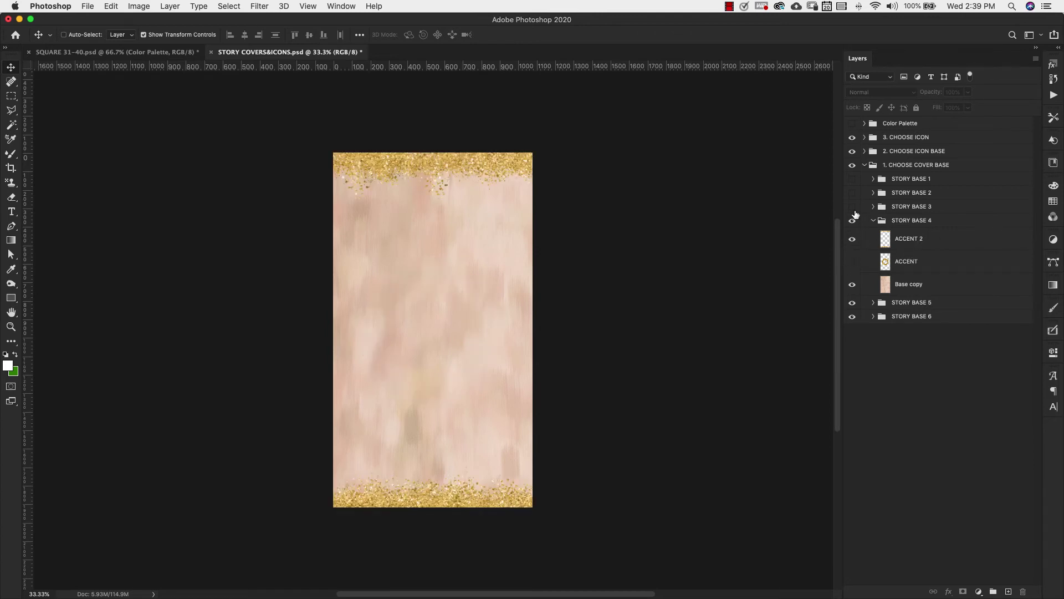
left_click(874, 220)
left_click(864, 164)
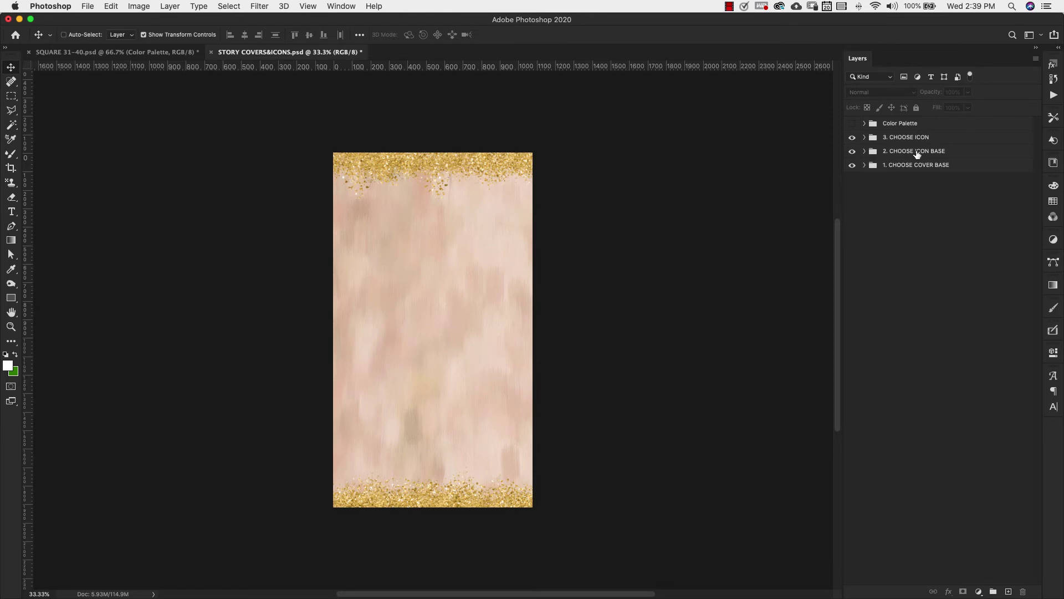
Compare the Pink and Gold icon bases and keep the Pink one visible.
left_click(865, 151)
left_click(854, 167)
left_click(852, 168)
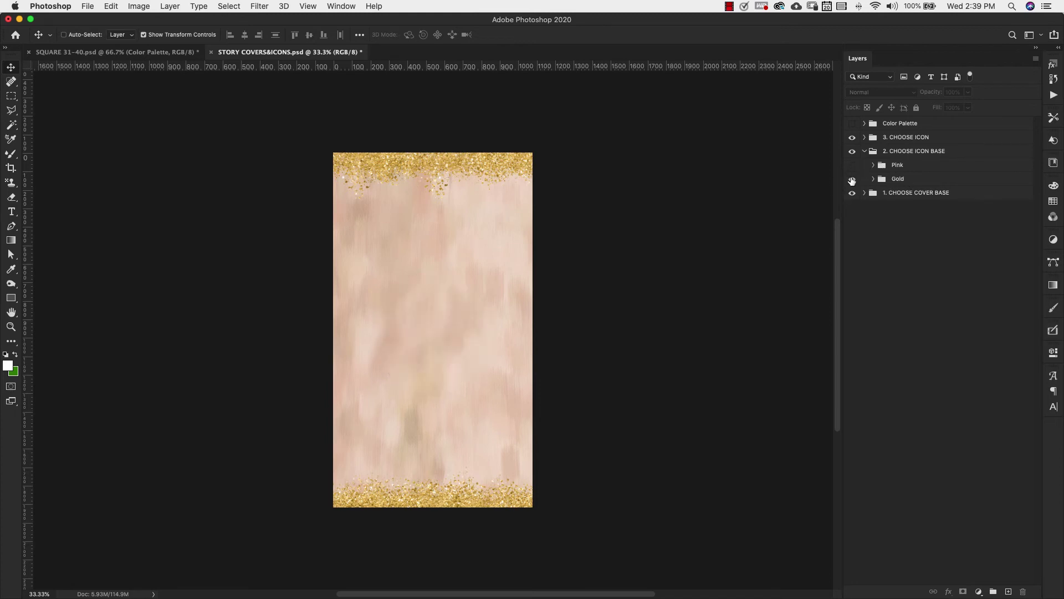
left_click(852, 179)
left_click(852, 179)
left_click(852, 165)
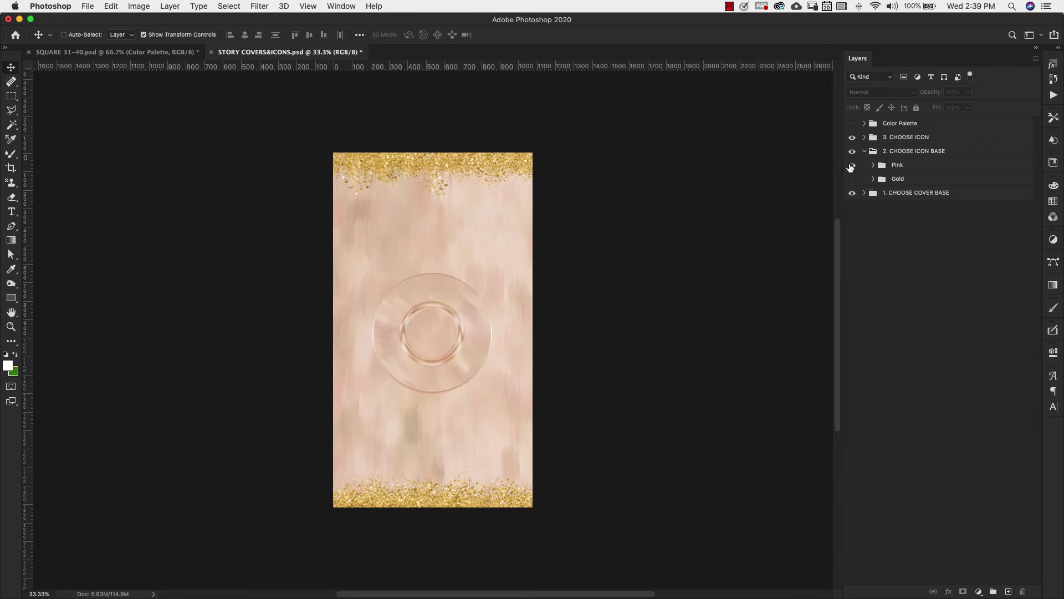
Check the Pink group's outer pink ring, leave it on, and collapse the icon base groups.
left_click(917, 170)
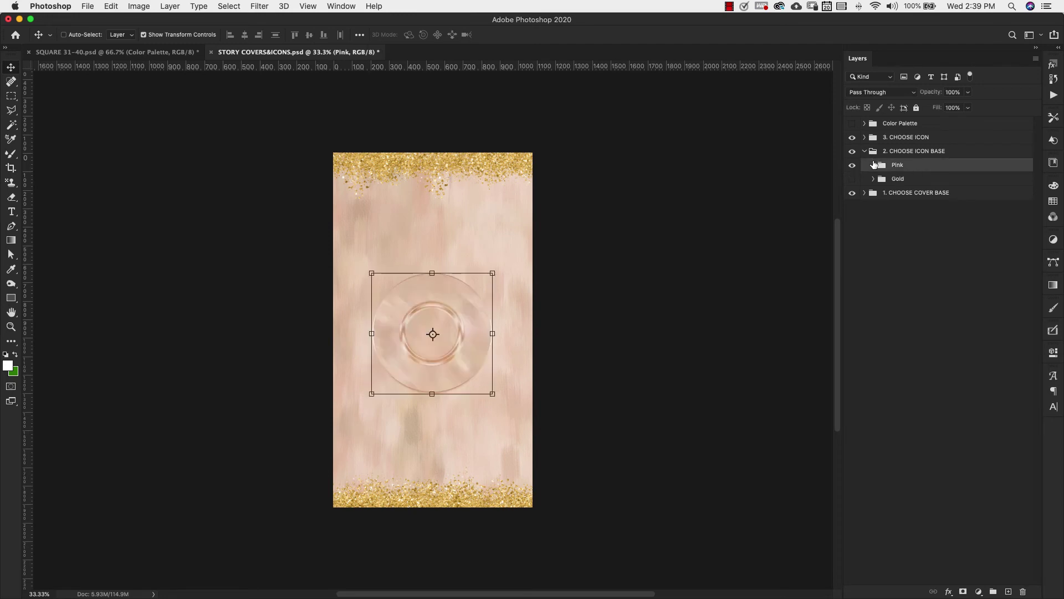
left_click(874, 165)
left_click(852, 228)
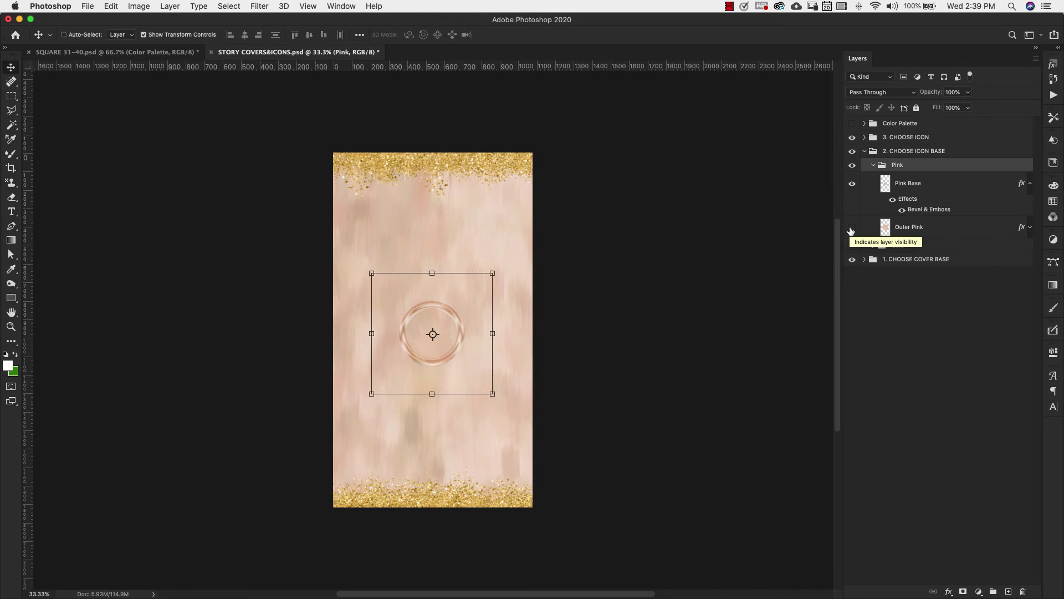
left_click(852, 228)
left_click(853, 228)
left_click(852, 227)
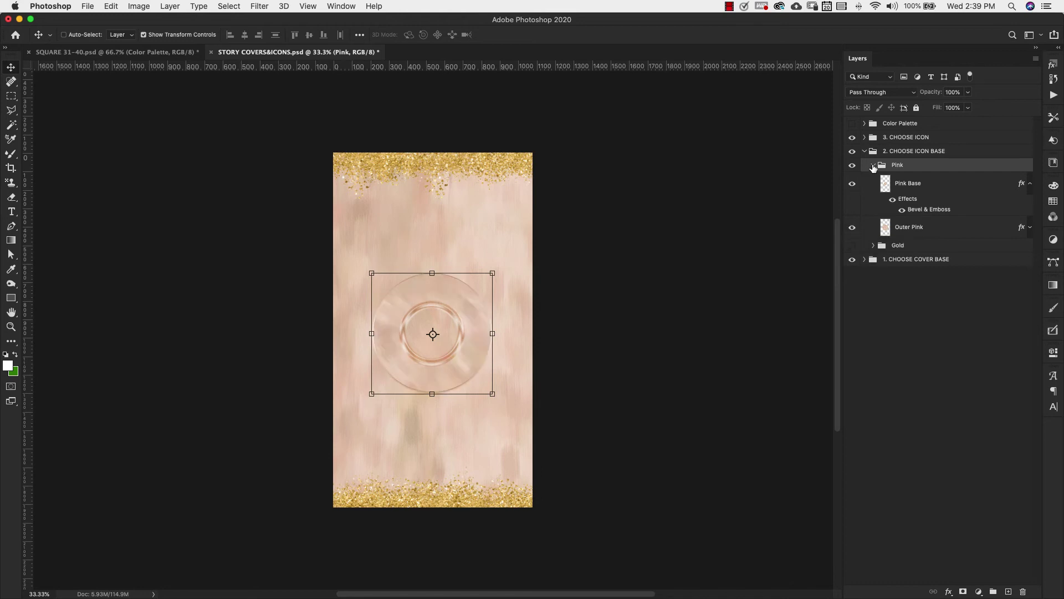
left_click(873, 165)
left_click(865, 152)
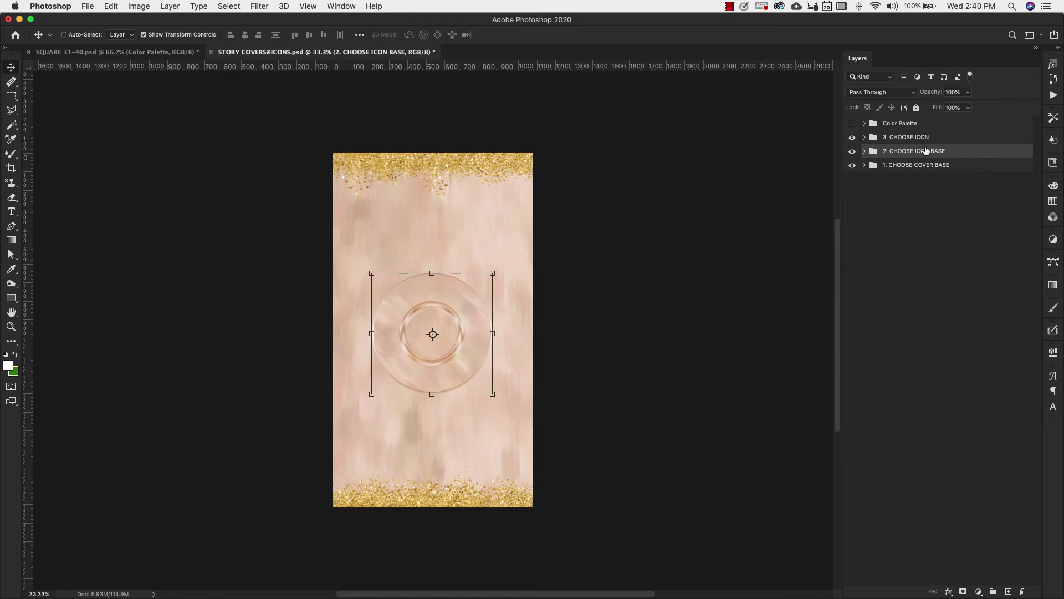
Replace the TITLE HERE medallion text with the FLAT COLOR ICONS gift icon.
left_click(864, 137)
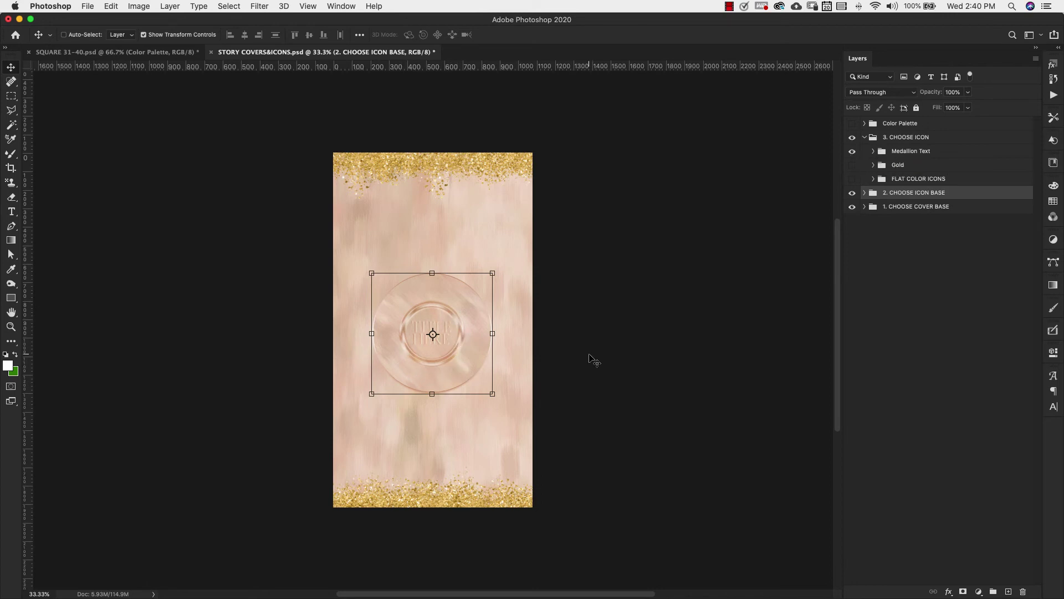
left_click(852, 150)
left_click(852, 179)
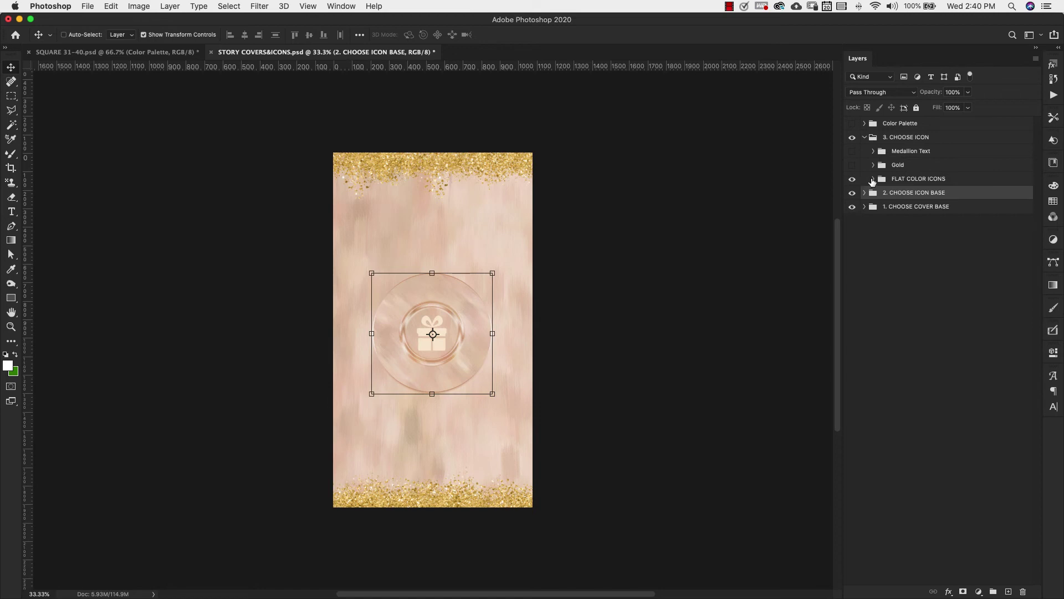
left_click(873, 179)
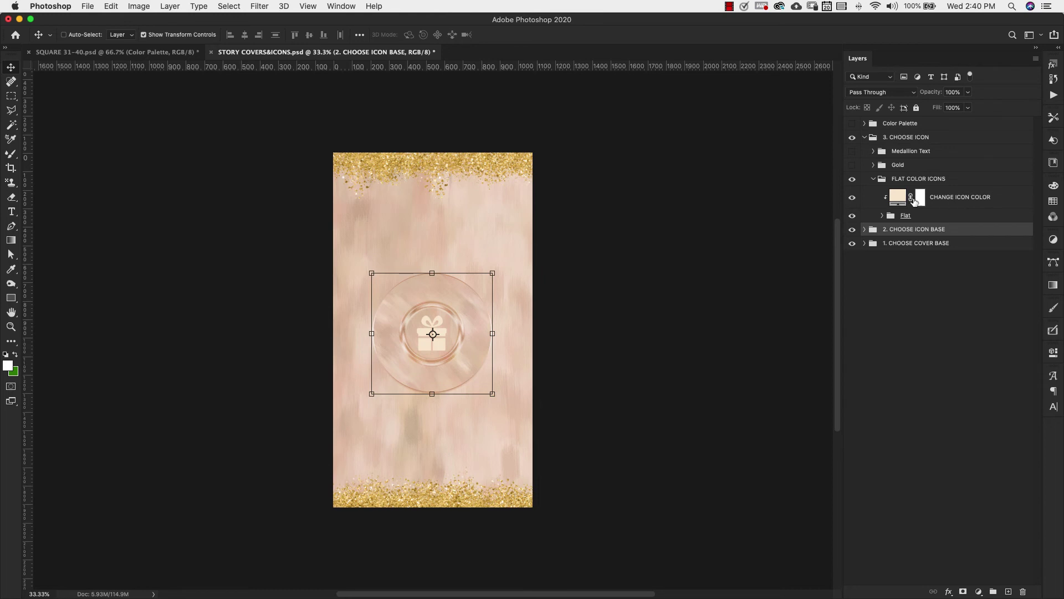
Browse the Flat group's icon layers and turn off the Gift Box icon.
left_click(882, 215)
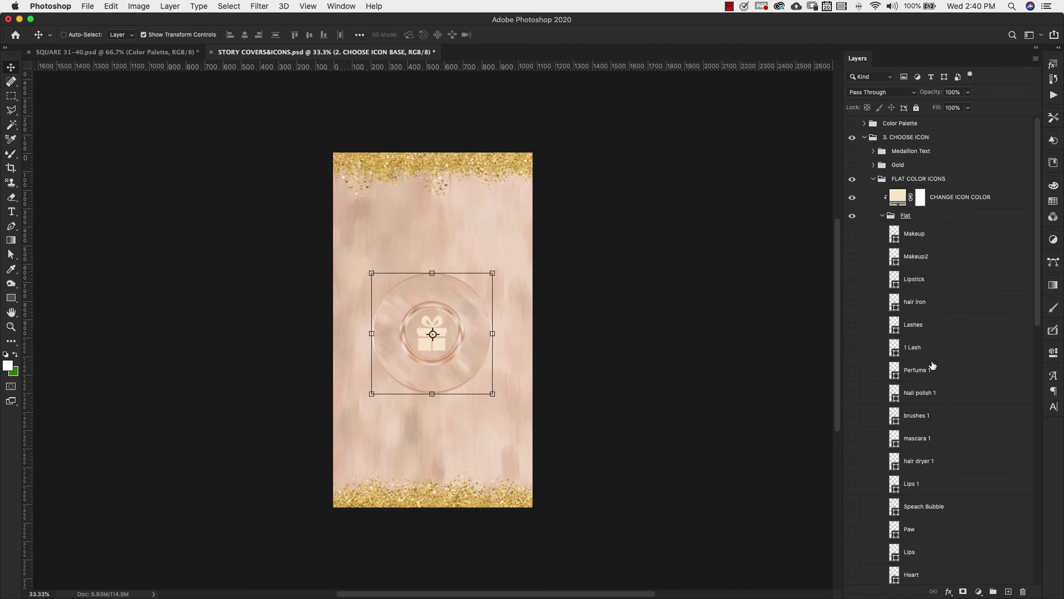
scroll(934, 366, "down", 15)
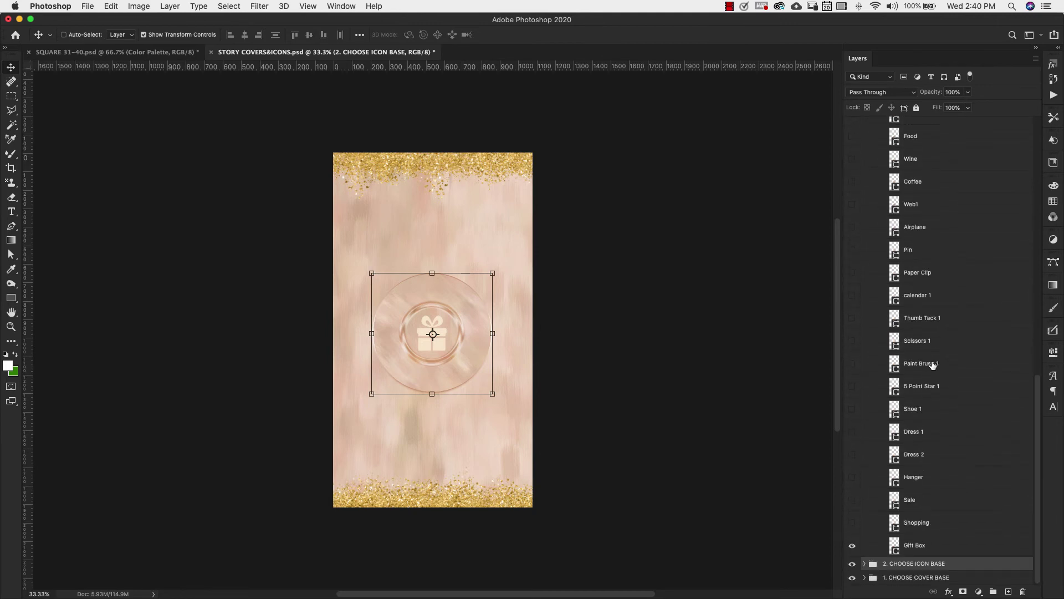
scroll(933, 365, "up", 15)
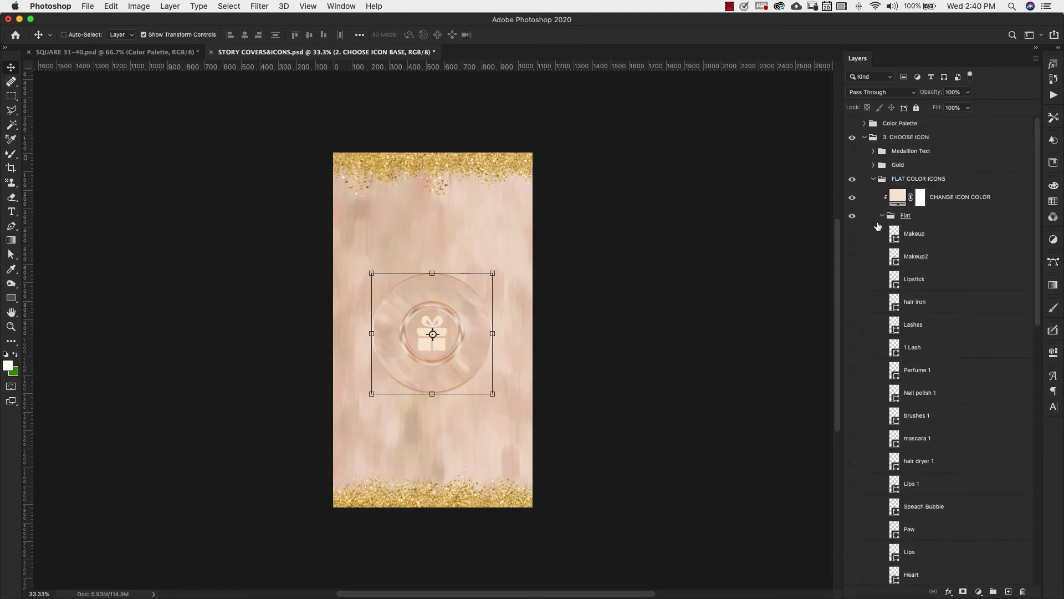
scroll(931, 307, "down", 15)
left_click(852, 545)
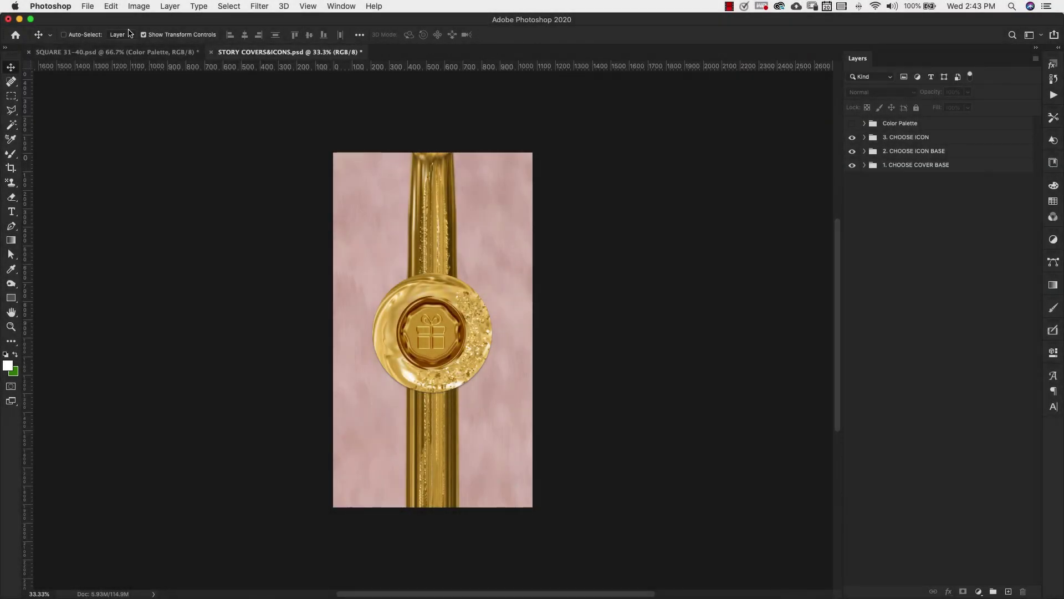
Set Save for Web (Legacy) to JPEG, then open Glam Instagram Carousel7.psd from 4 CAROUSELS.
left_click(87, 7)
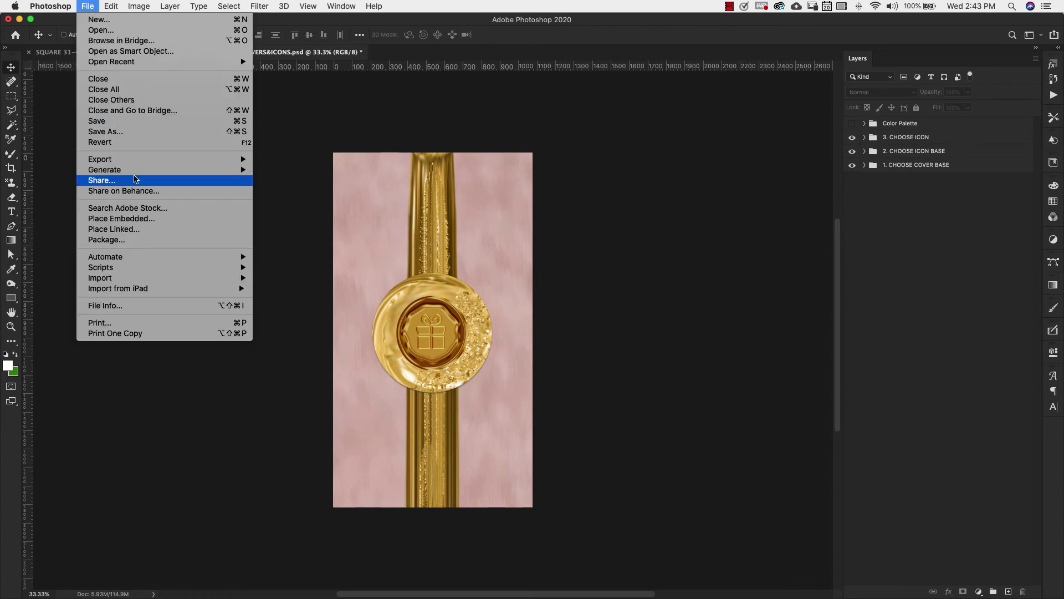
mouse_move(137, 162)
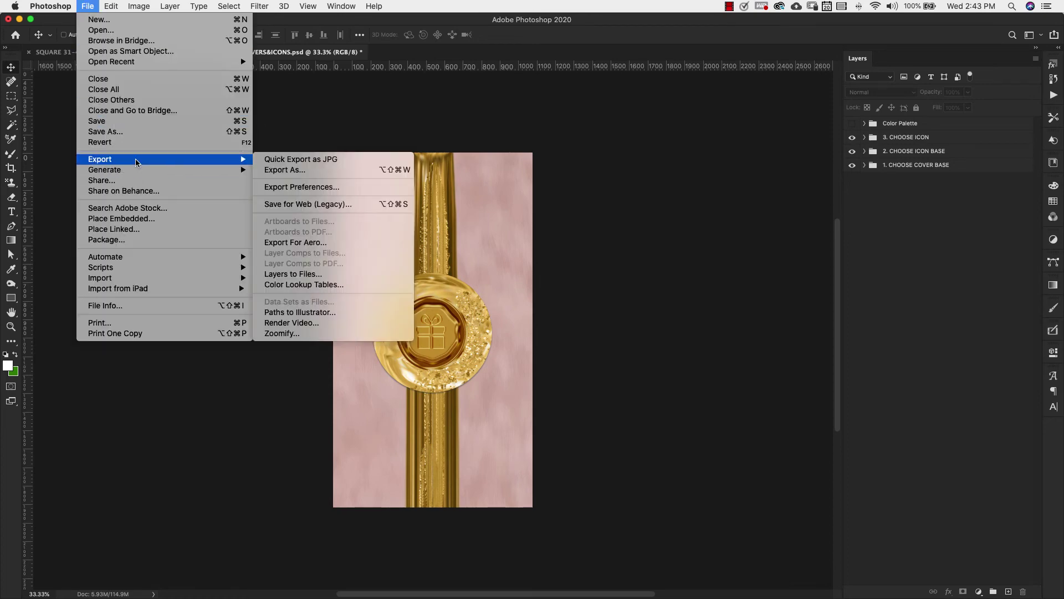
left_click(322, 208)
left_click(565, 146)
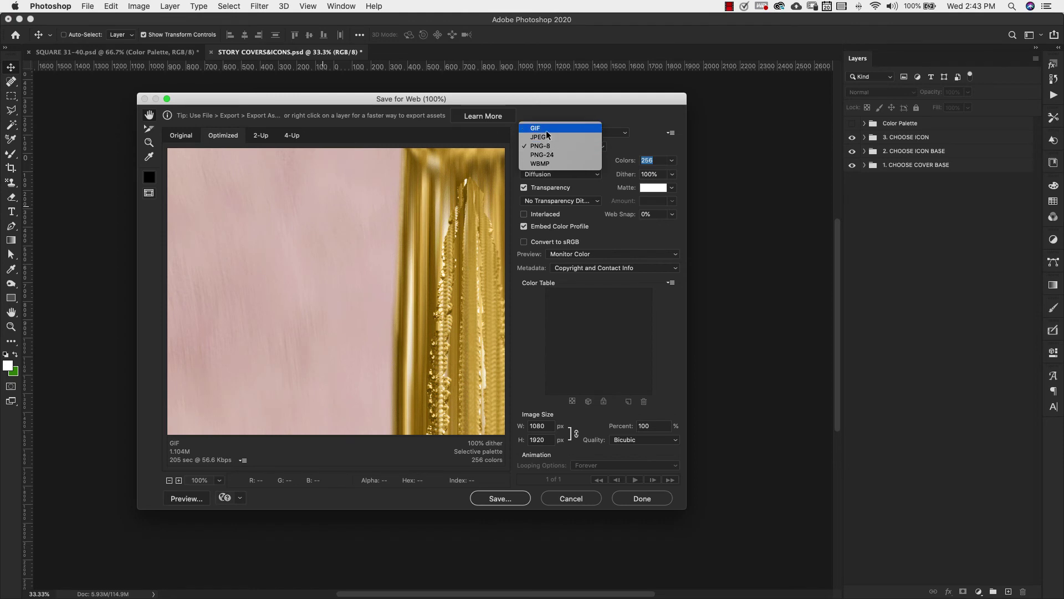
left_click(545, 137)
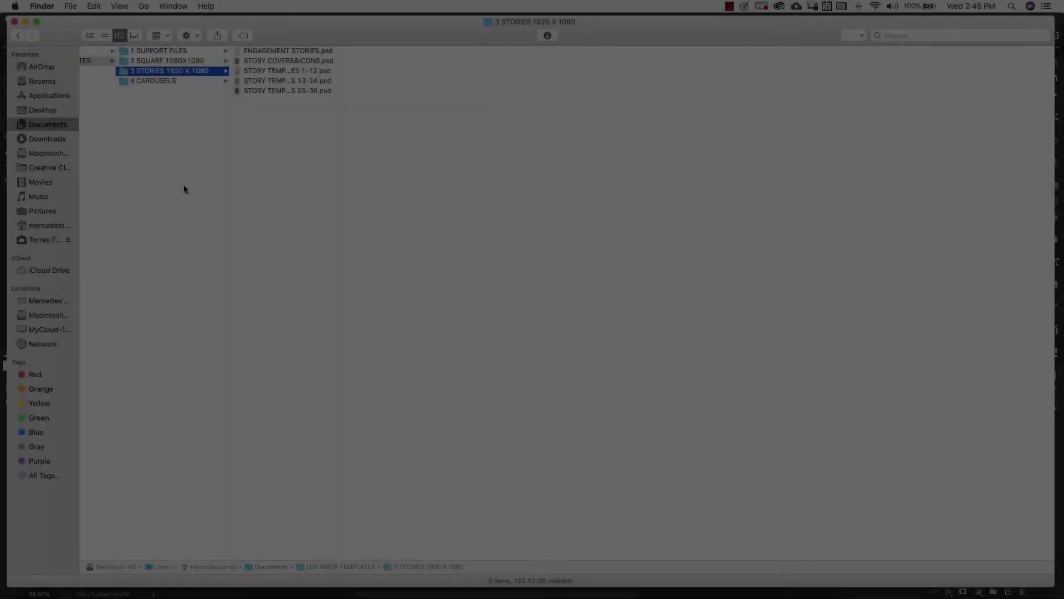
left_click(142, 81)
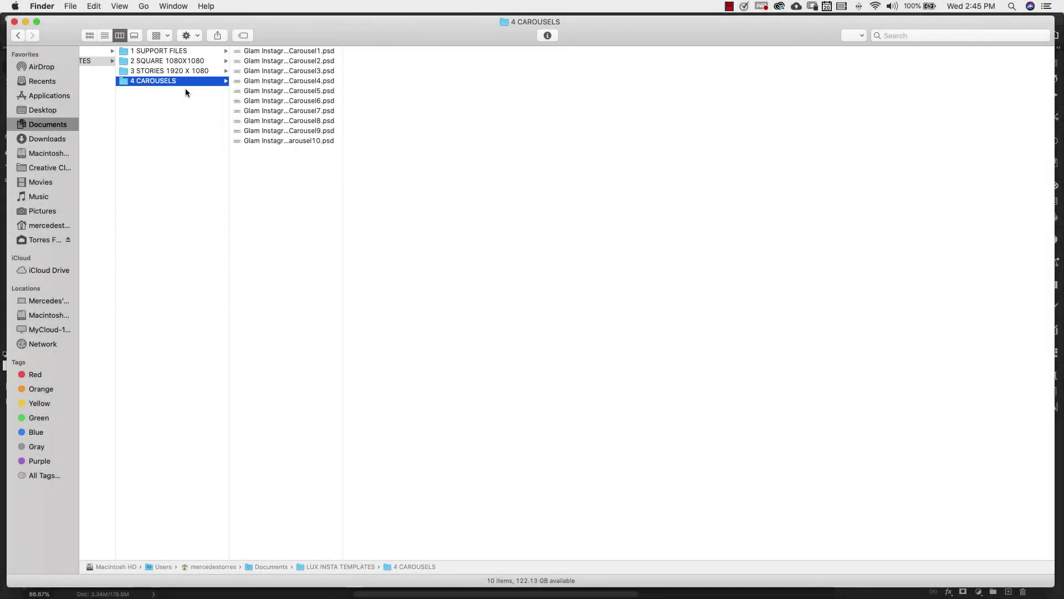
double_click(282, 113)
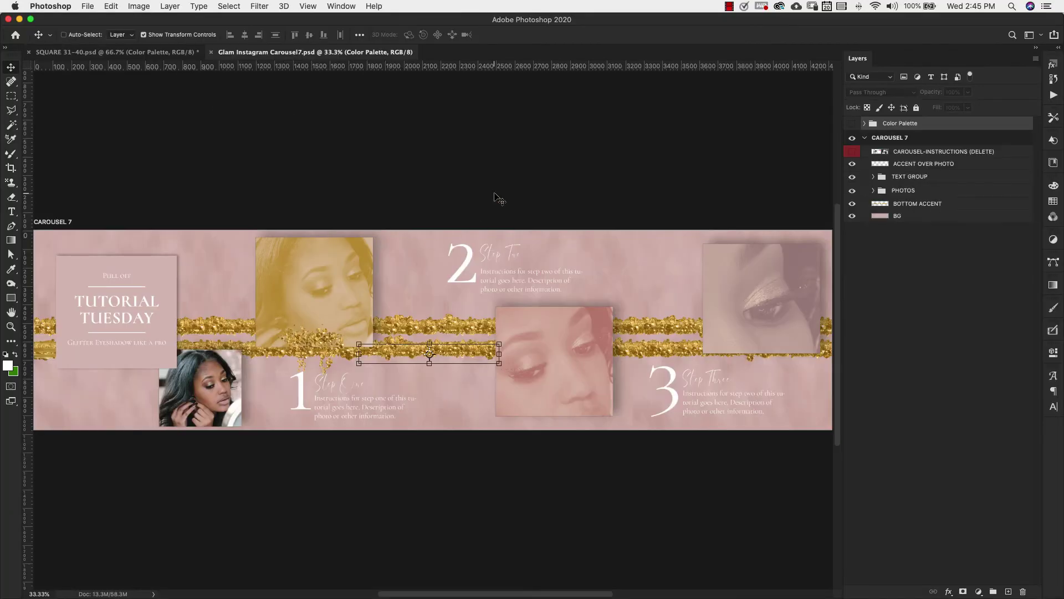
Pan across the Glam carousel canvas and deselect the Color Palette group.
scroll(495, 198, "right", 8)
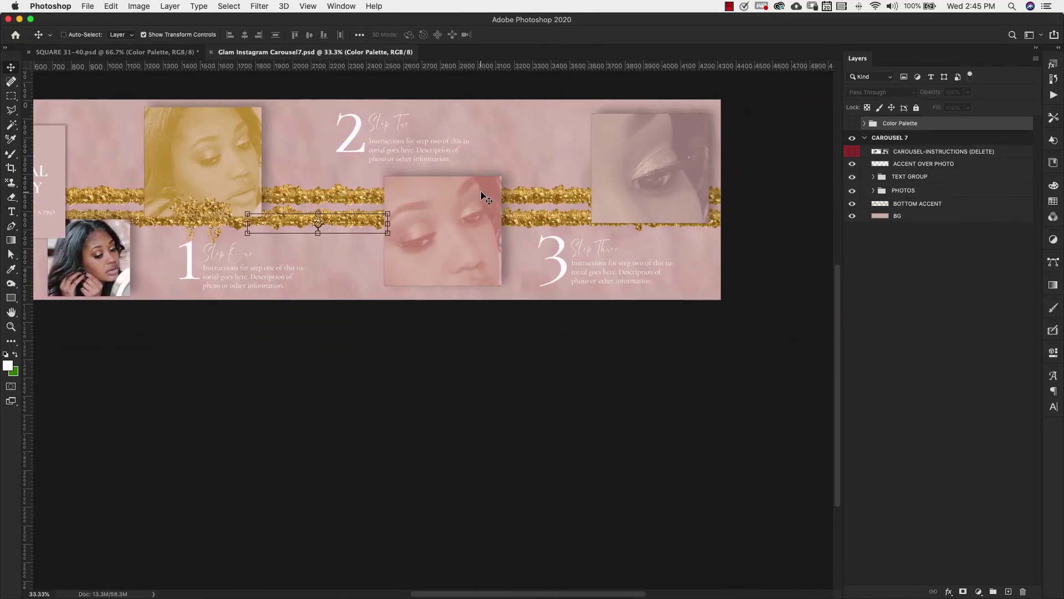
scroll(486, 198, "left", 3)
scroll(486, 198, "up", 2)
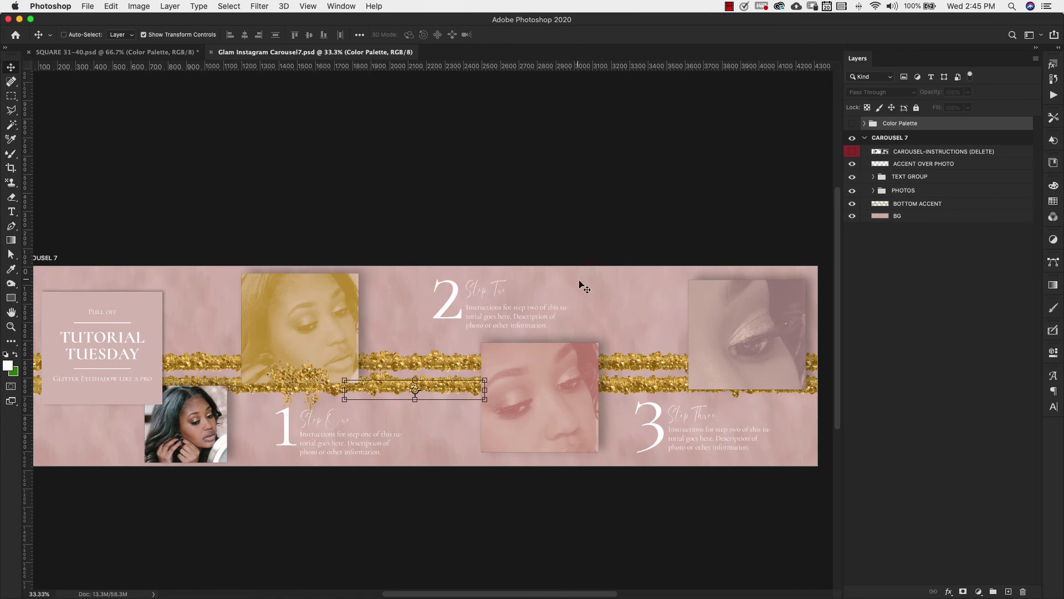
scroll(571, 338, "left", 3)
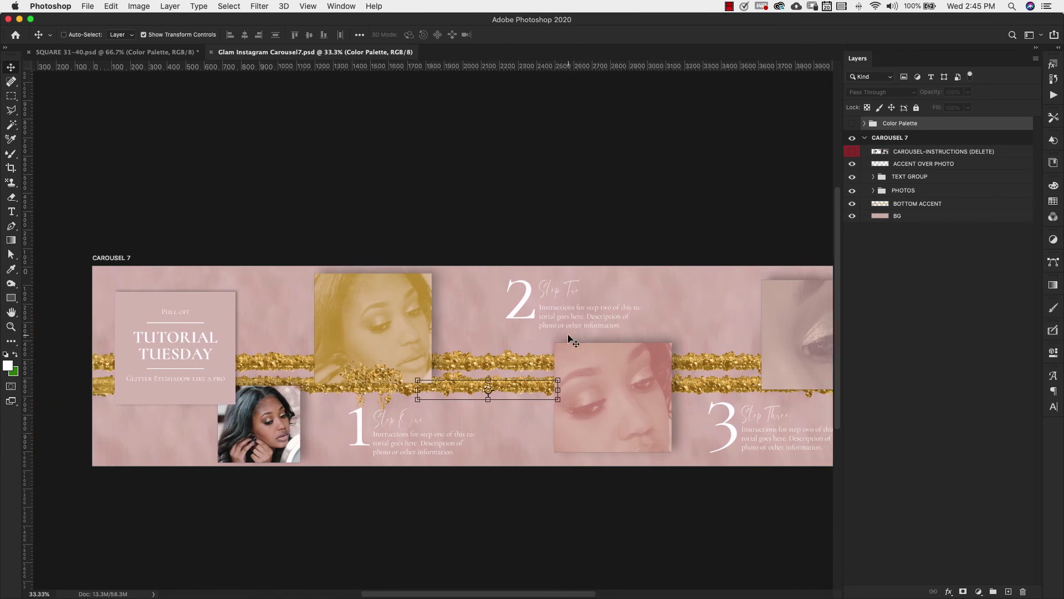
scroll(570, 339, "down", 3)
scroll(570, 340, "left", 3)
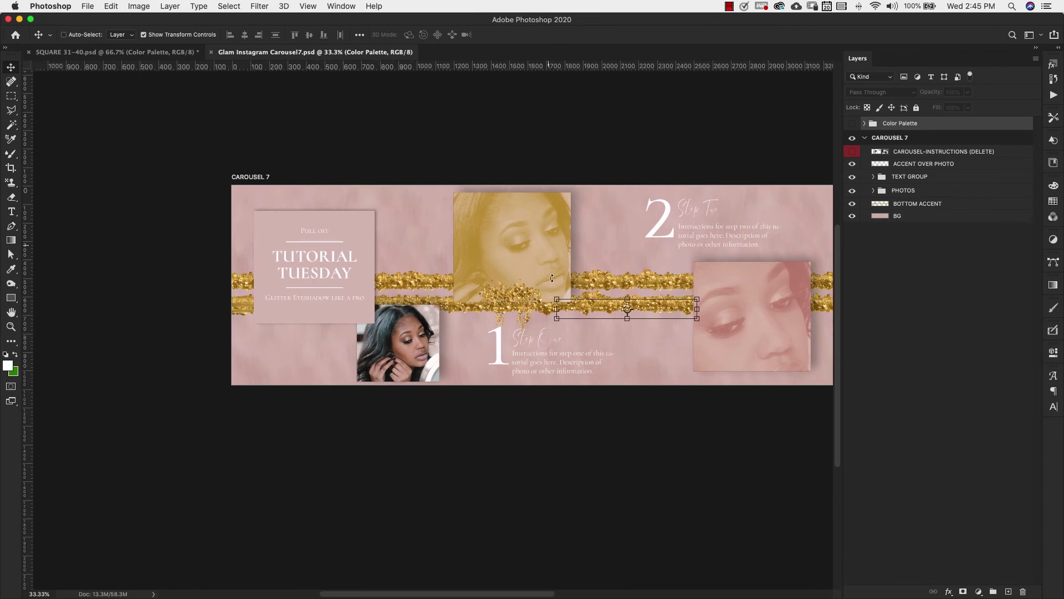
scroll(732, 240, "right", 10)
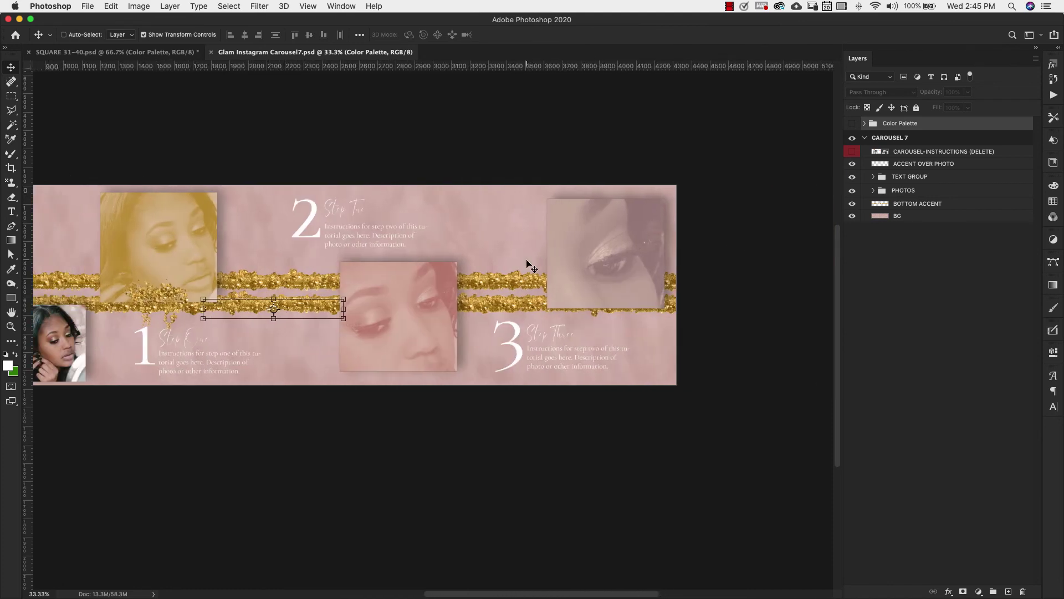
scroll(527, 266, "left", 8)
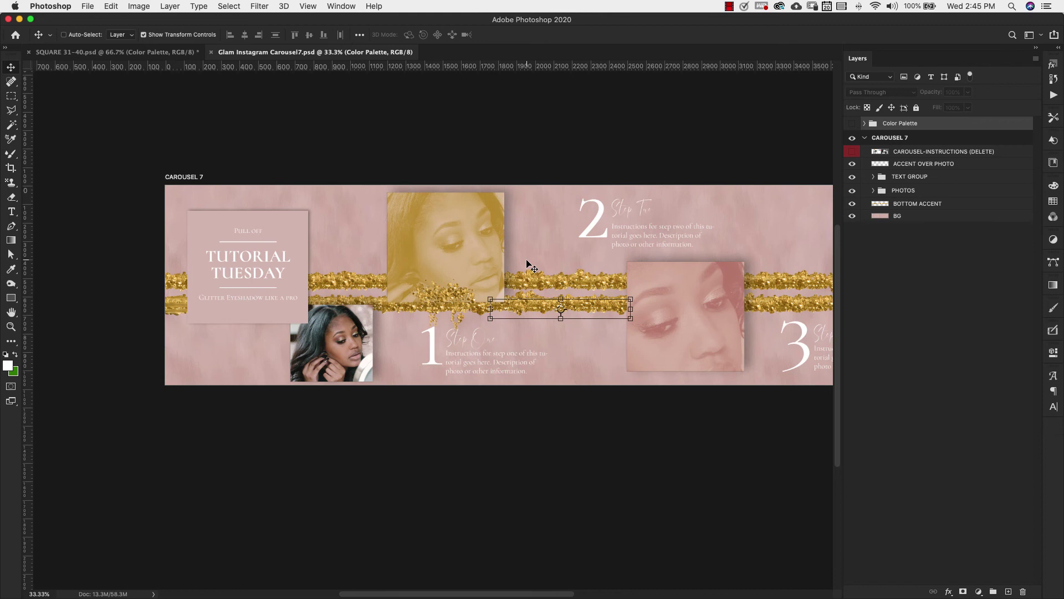
key("super+alt+a")
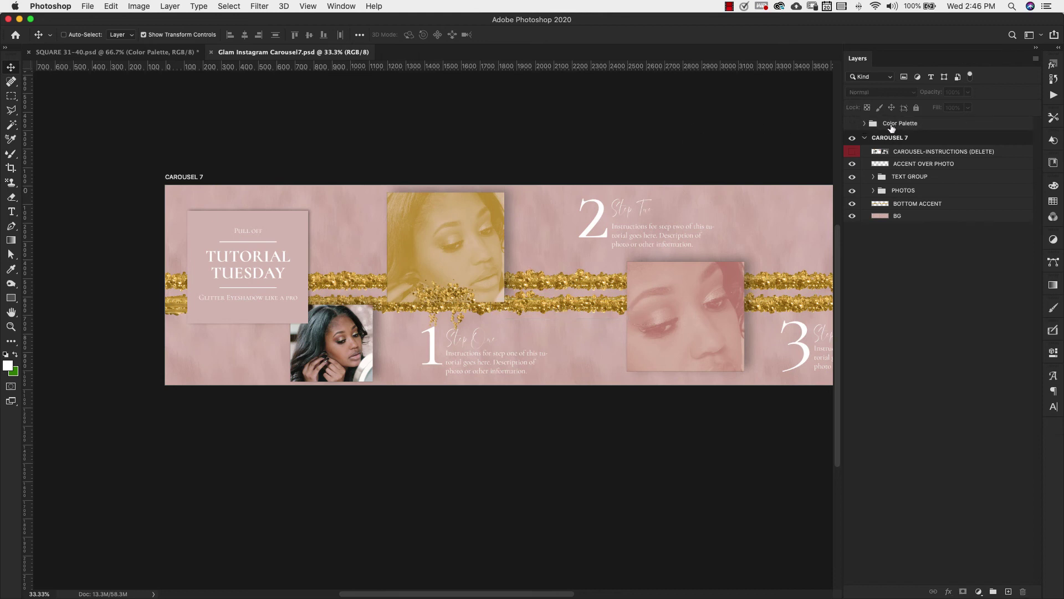
Expand CAROUSEL 7 and PHOTOS and select the middle photo placeholder layer.
left_click(865, 137)
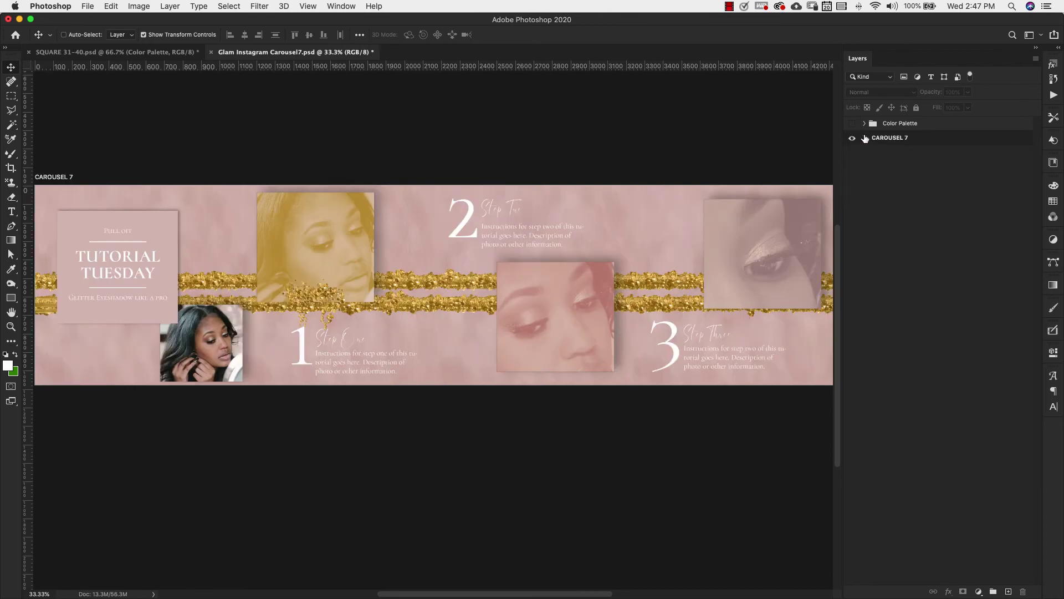
left_click(865, 137)
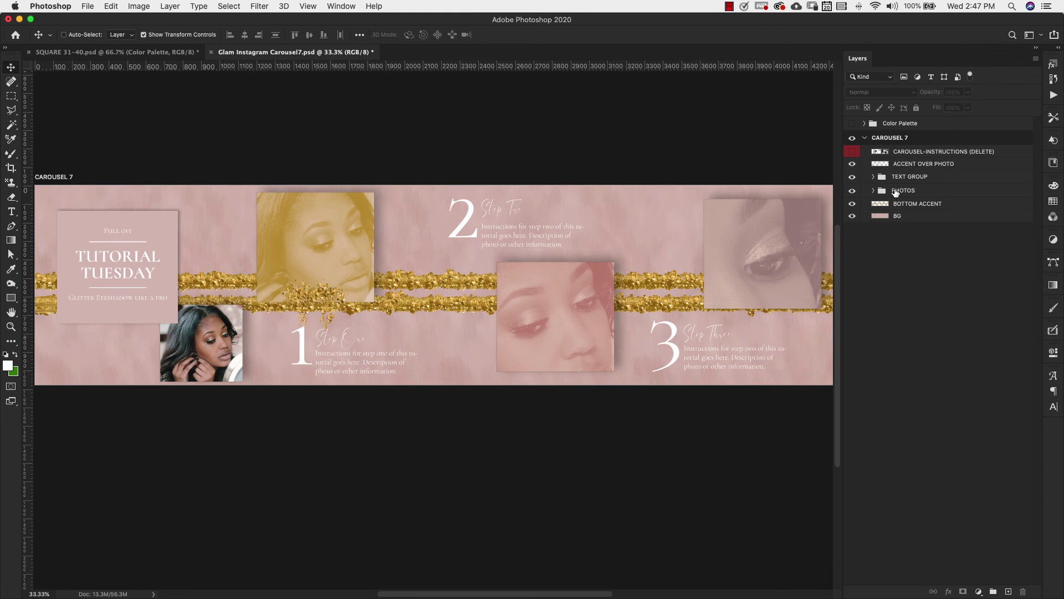
left_click(874, 190)
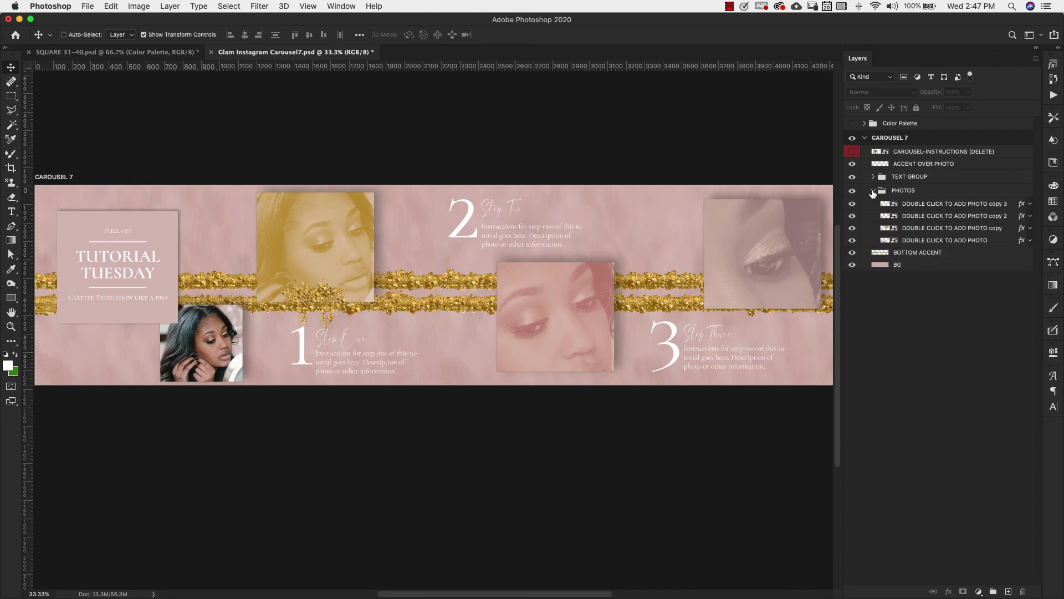
left_click(920, 229)
left_click(917, 219)
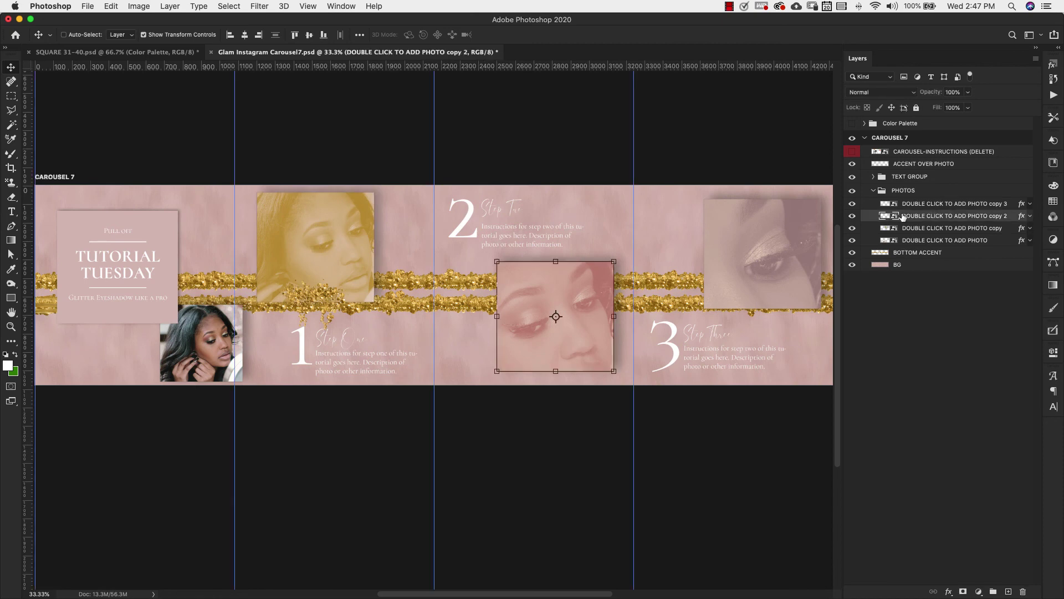
Inspect the middle photo's smart object contents, close it, and collapse PHOTOS.
double_click(895, 216)
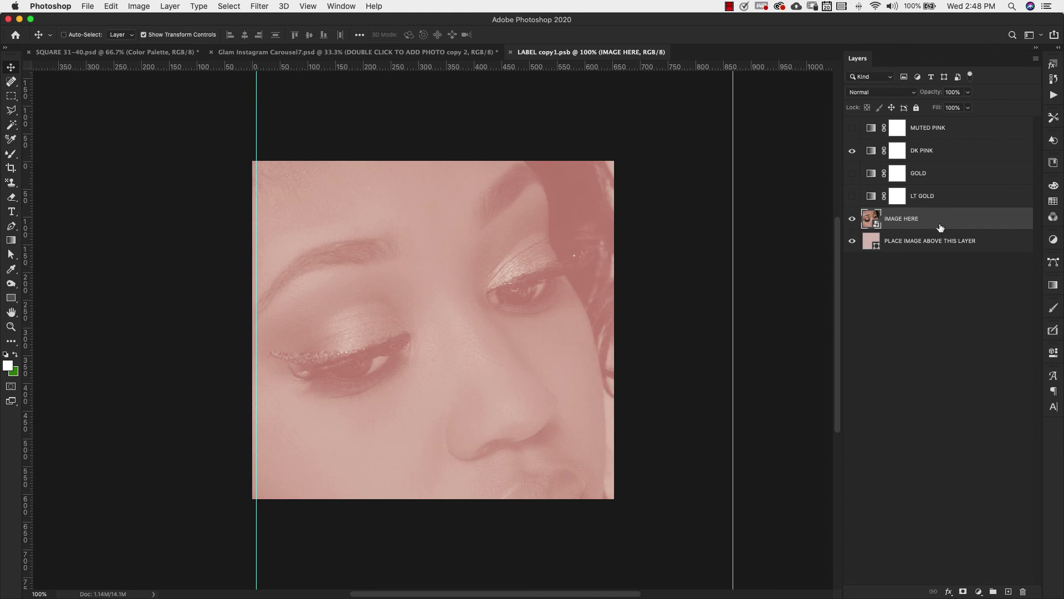
left_click(510, 52)
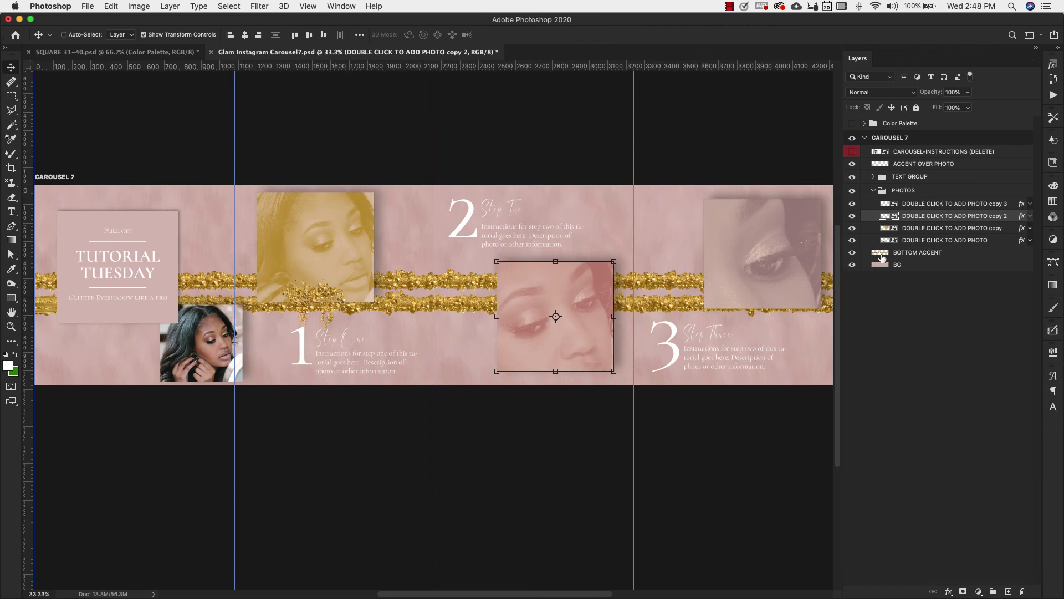
left_click(915, 190)
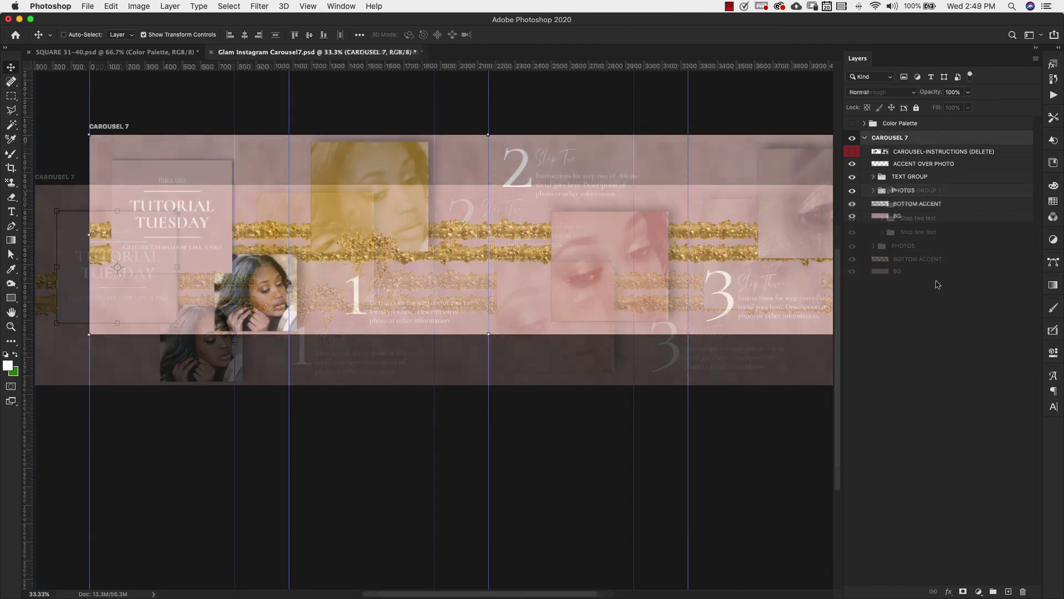
scroll(231, 116, "right", 3)
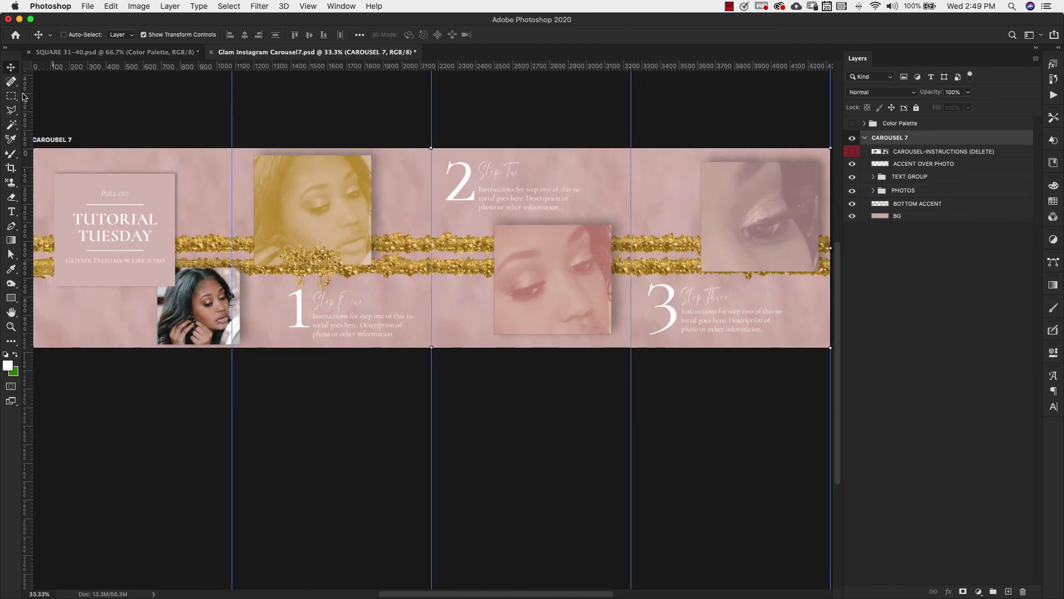
left_click(89, 7)
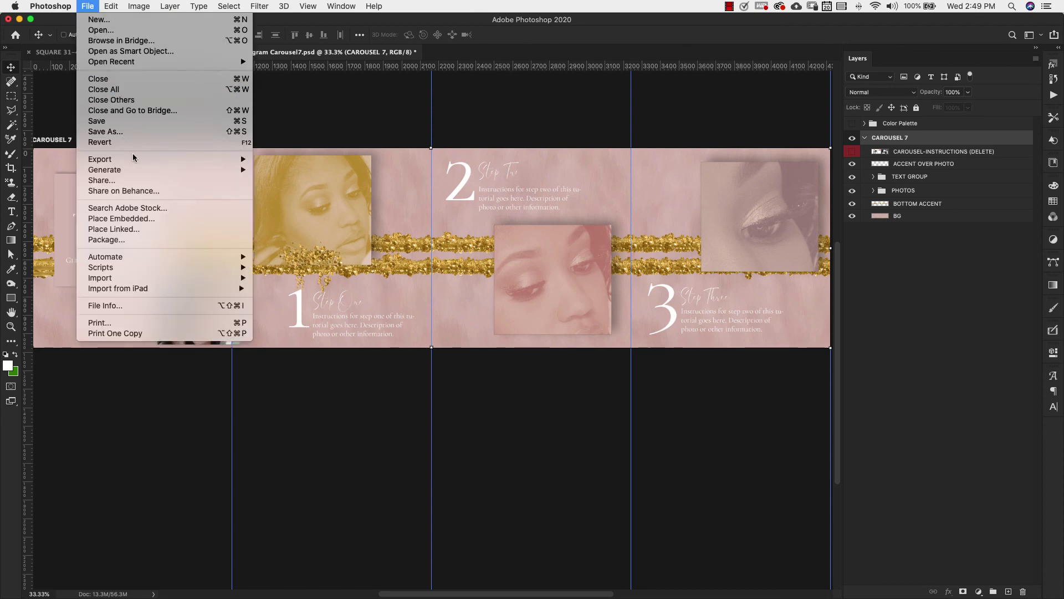
Open Save for Web (Legacy) and zoom the Original preview out to show all four slices.
mouse_move(250, 160)
left_click(308, 204)
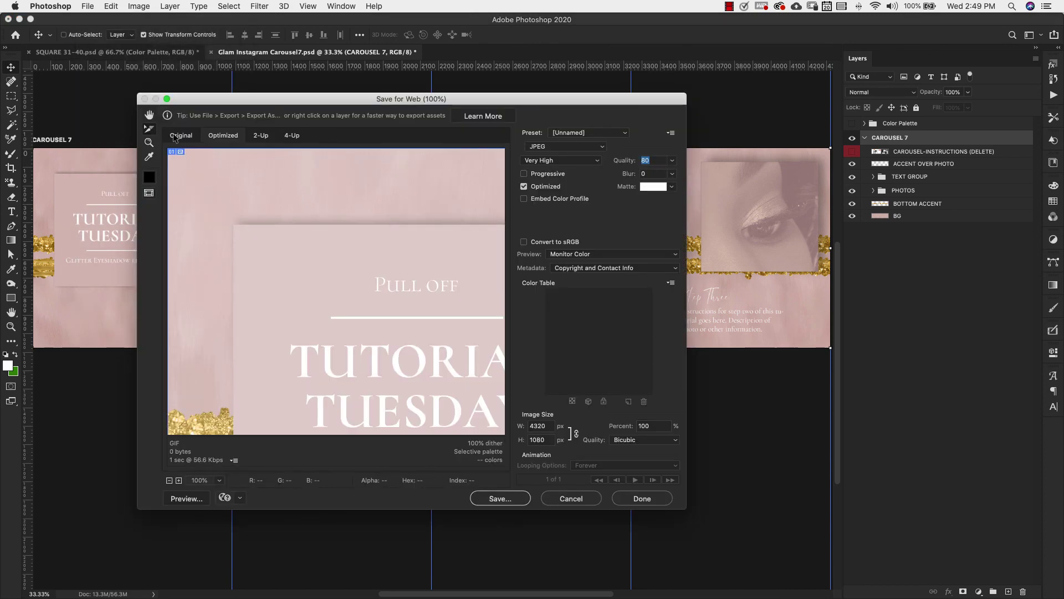
left_click(181, 137)
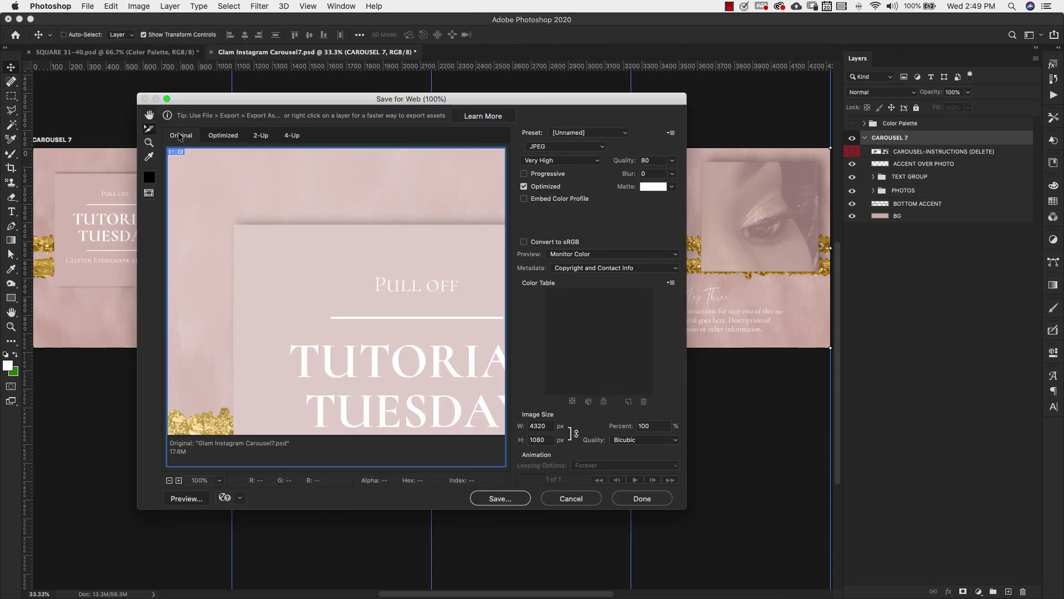
left_click(169, 481)
left_click(169, 481)
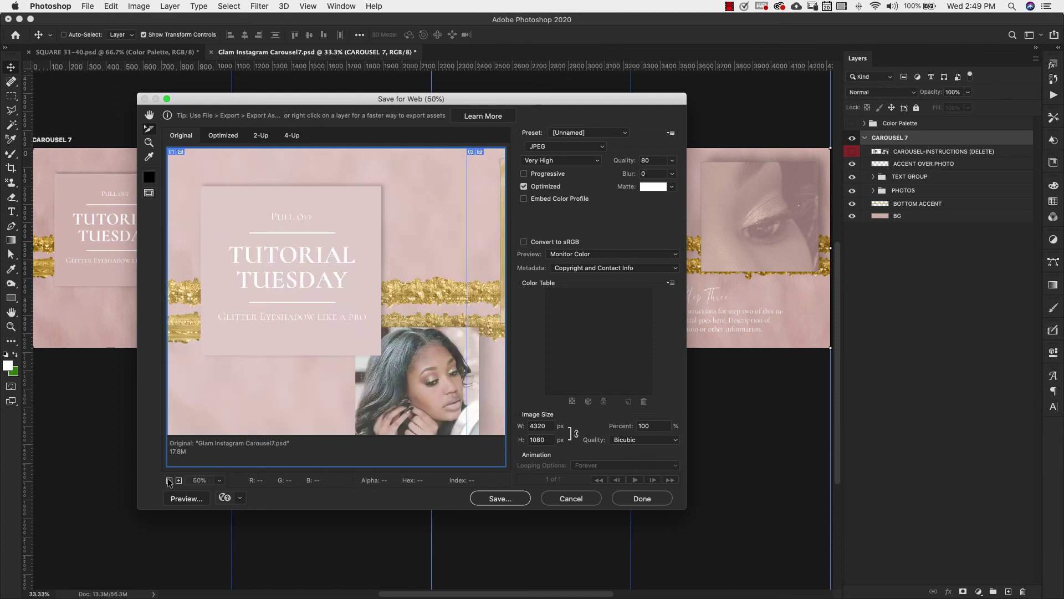
left_click(169, 481)
left_click(169, 480)
left_click(169, 481)
left_click(169, 481)
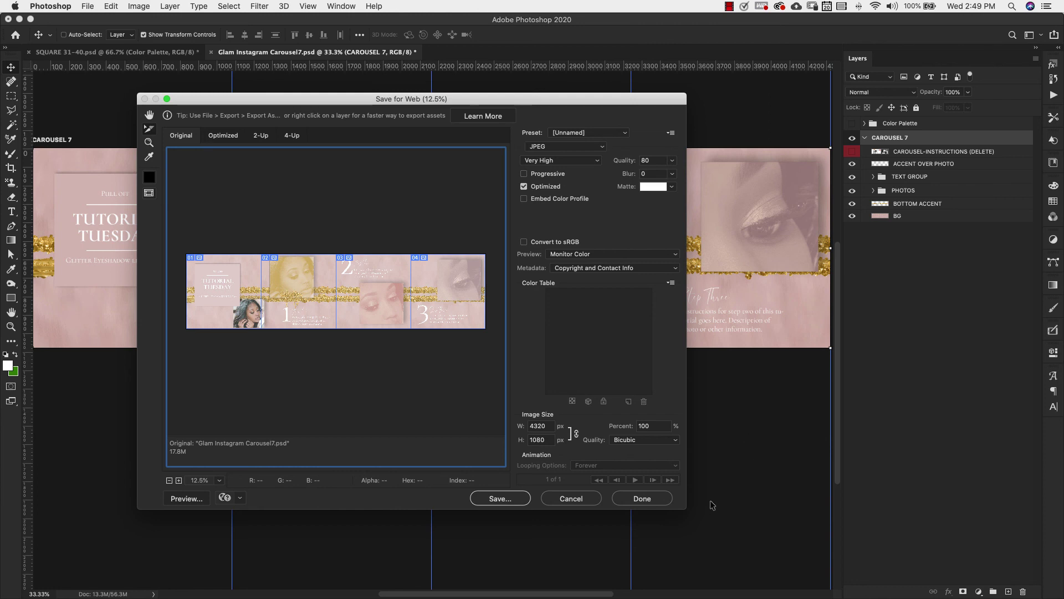
Enlarge the export window, view at 25%, inspect slices 03 and 04, then save.
left_click_drag(684, 505, 947, 571)
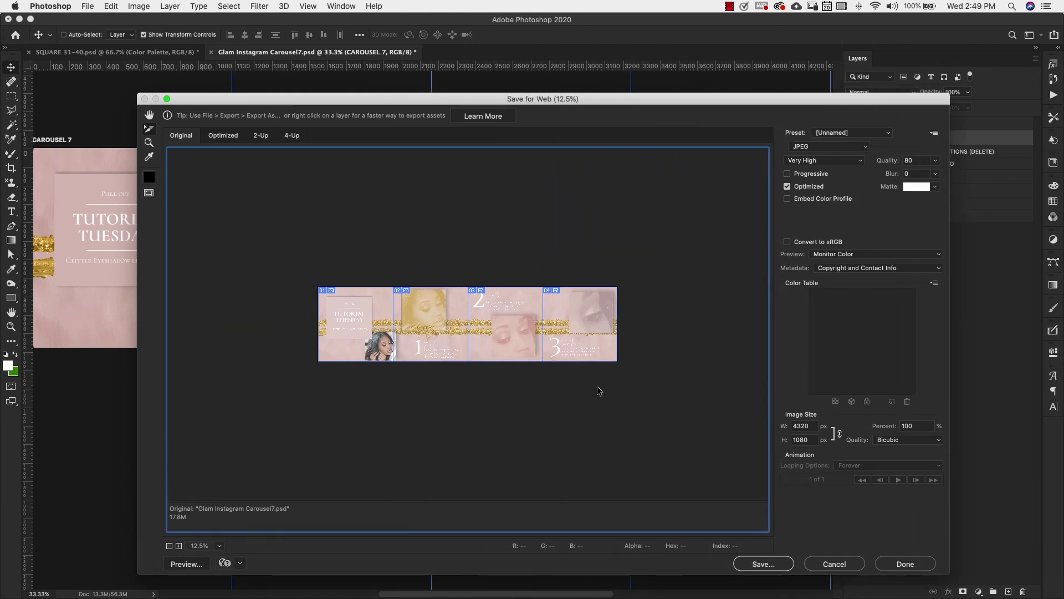
left_click(178, 546)
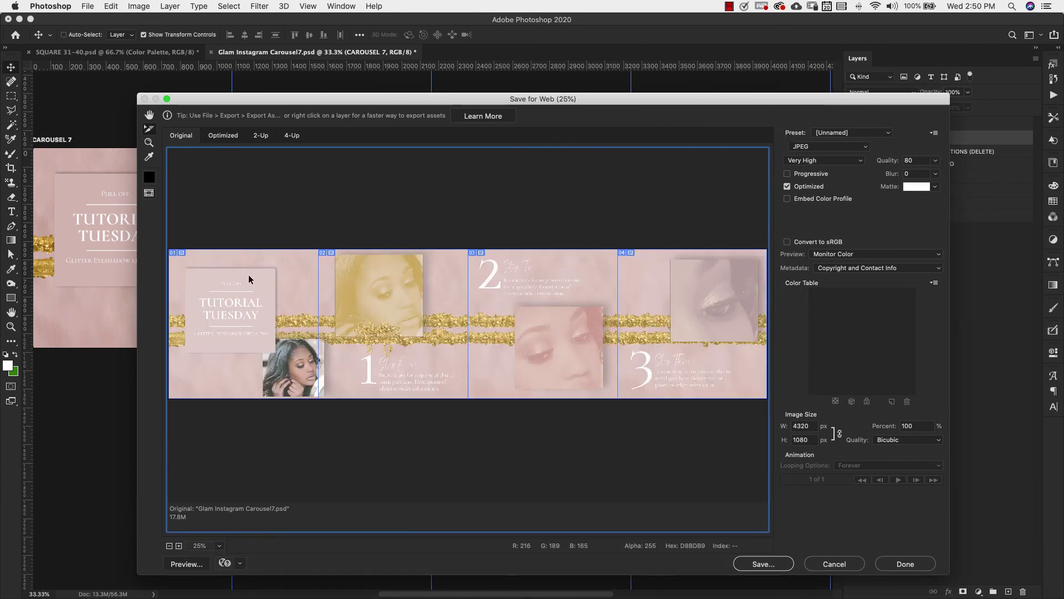
left_click(551, 308)
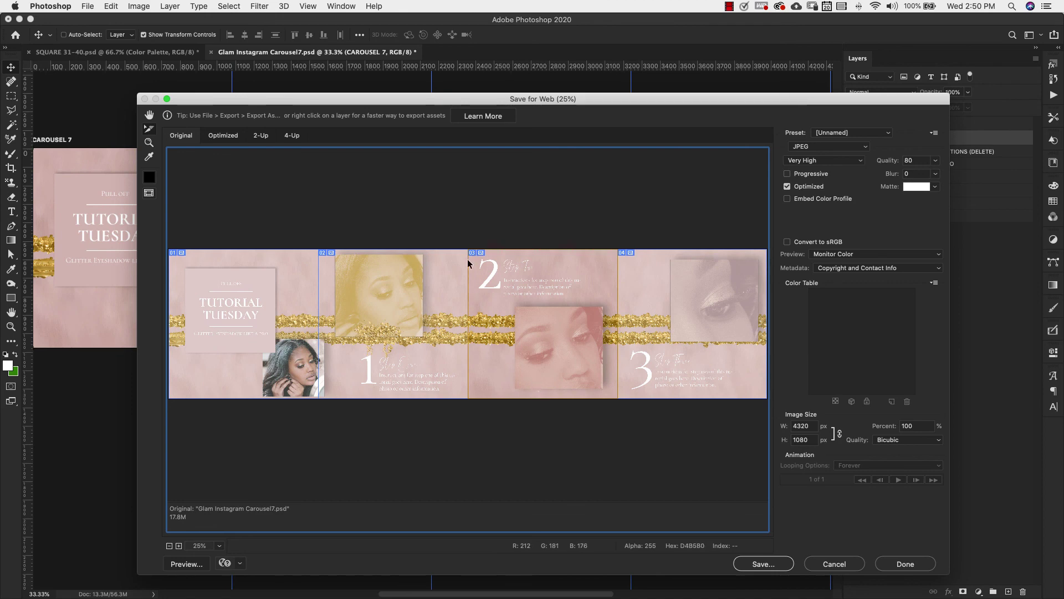
left_click(720, 333)
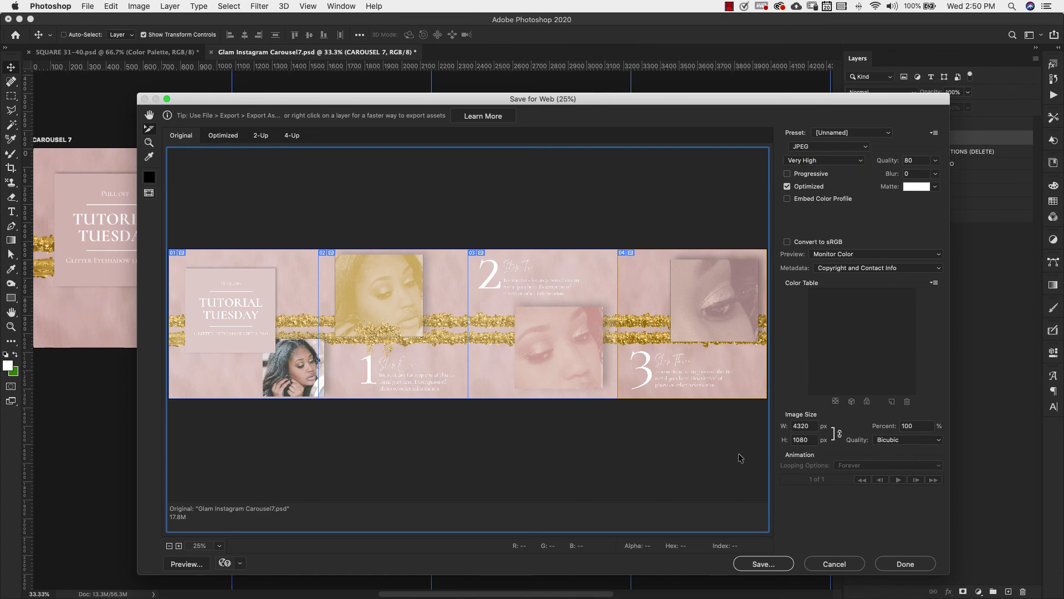
left_click(776, 564)
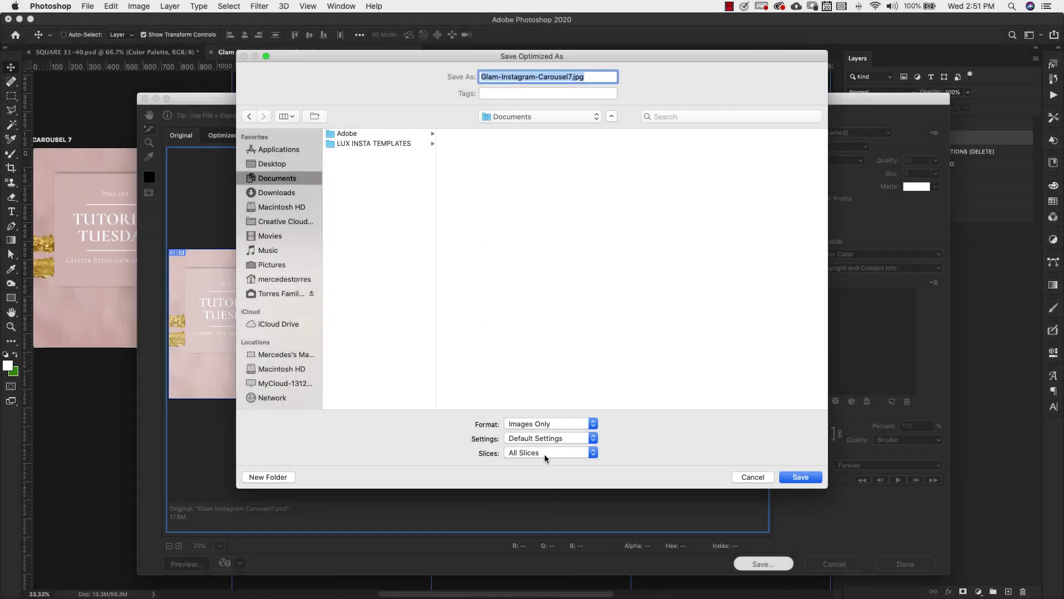
Keep the Slices option at All Slices for saving the carousel.
left_click(594, 453)
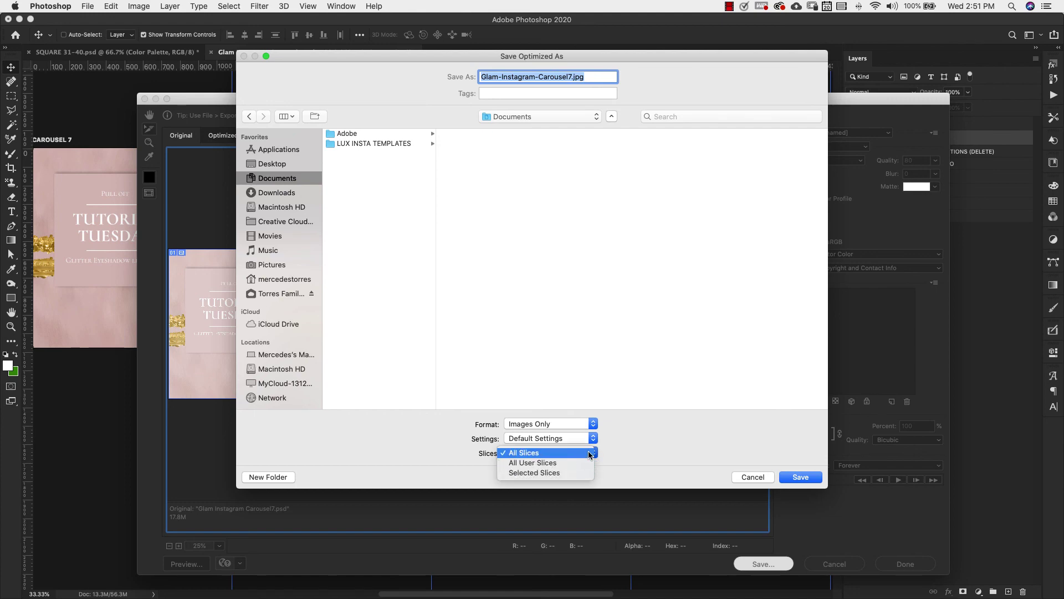
left_click(567, 453)
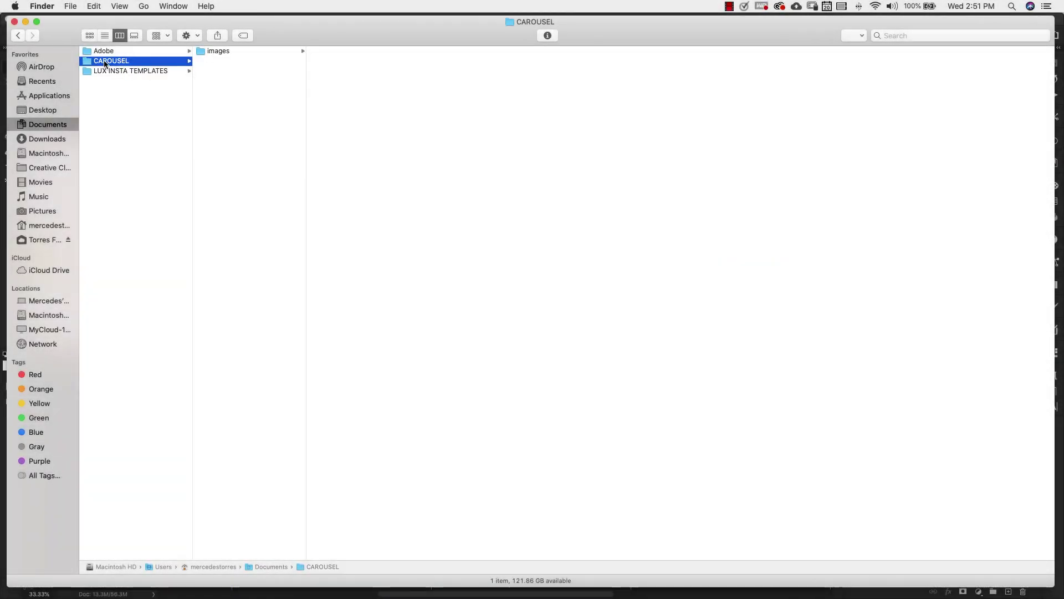
Open the images folder and preview Glam-Instagram-Carousel7_01 through _04 one by one.
left_click(217, 51)
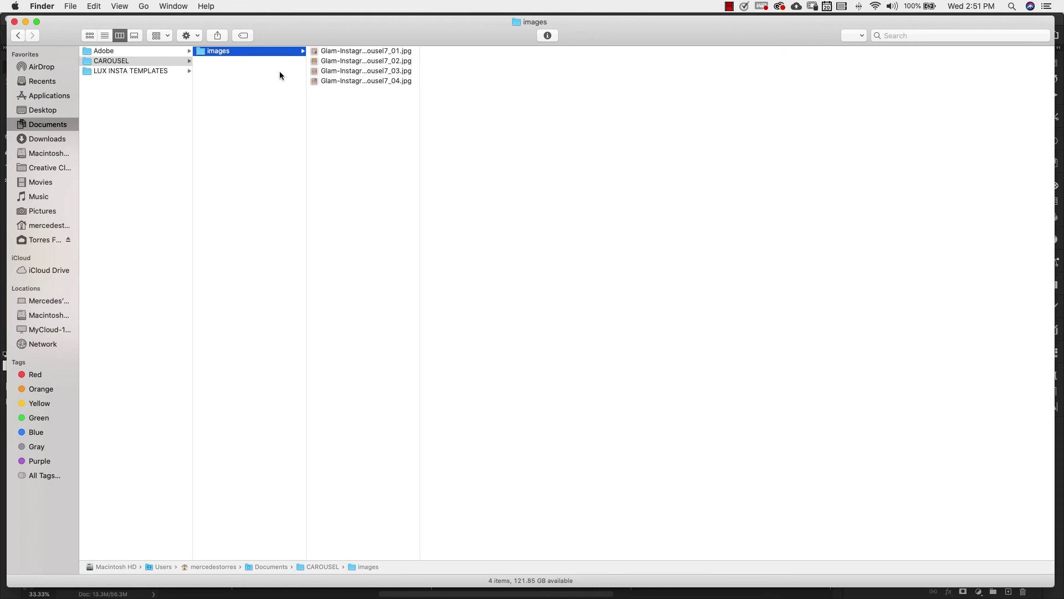
left_click(340, 52)
left_click(342, 61)
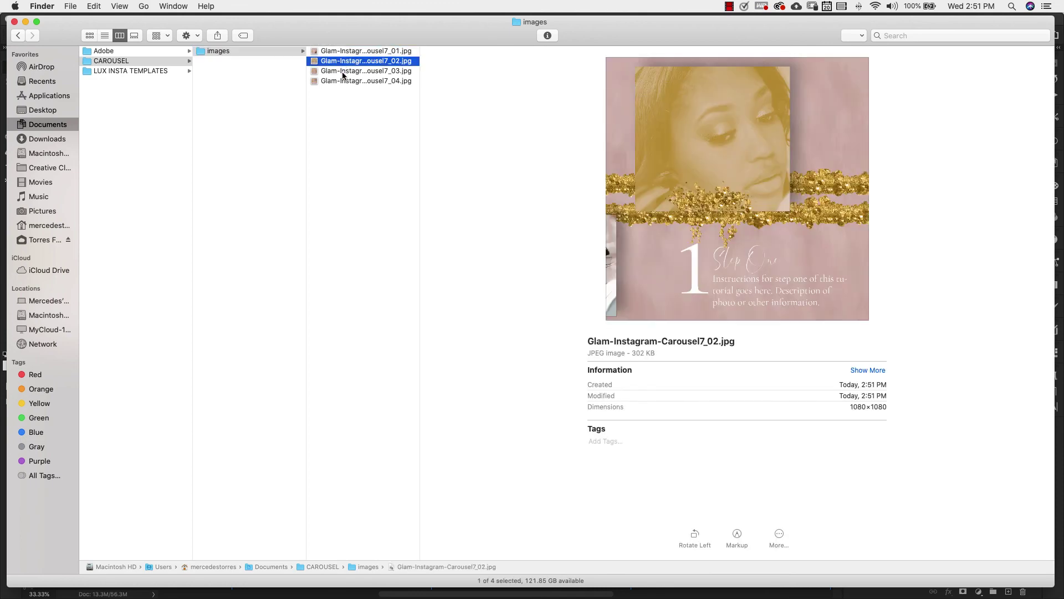
left_click(344, 72)
left_click(347, 81)
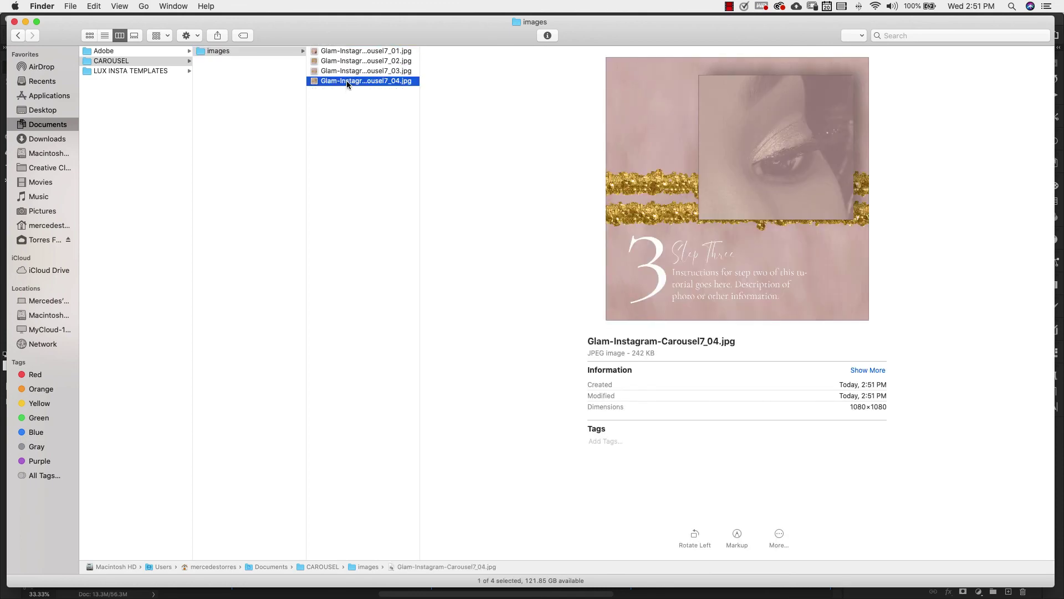